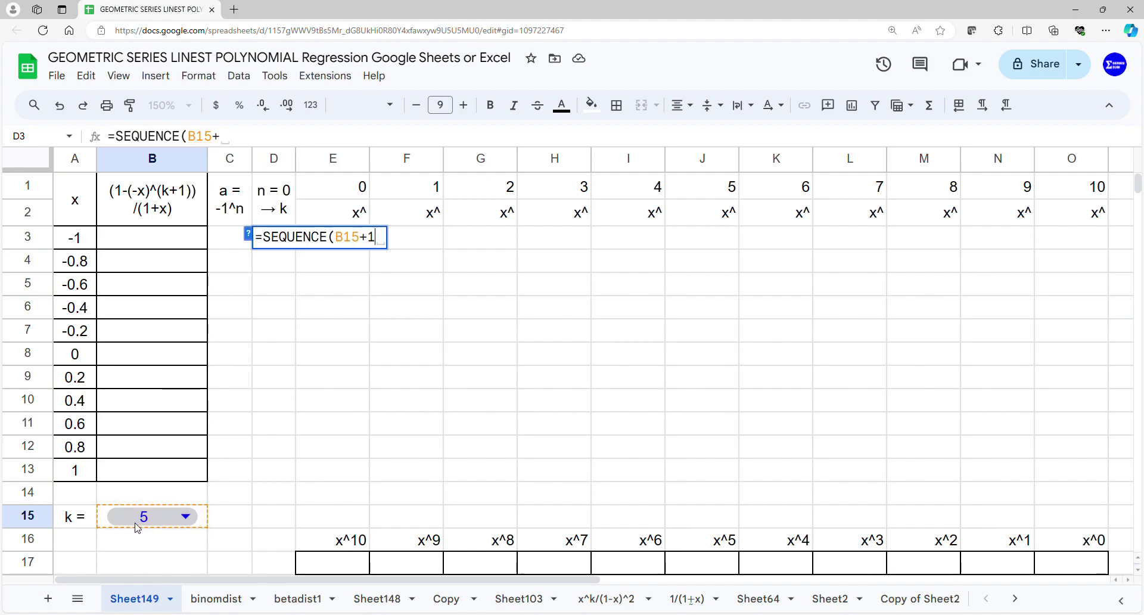
- Complete the D3 formula as =SEQUENCE(B15+1,1,0,1) to list n from 0 to k
text(0,1)
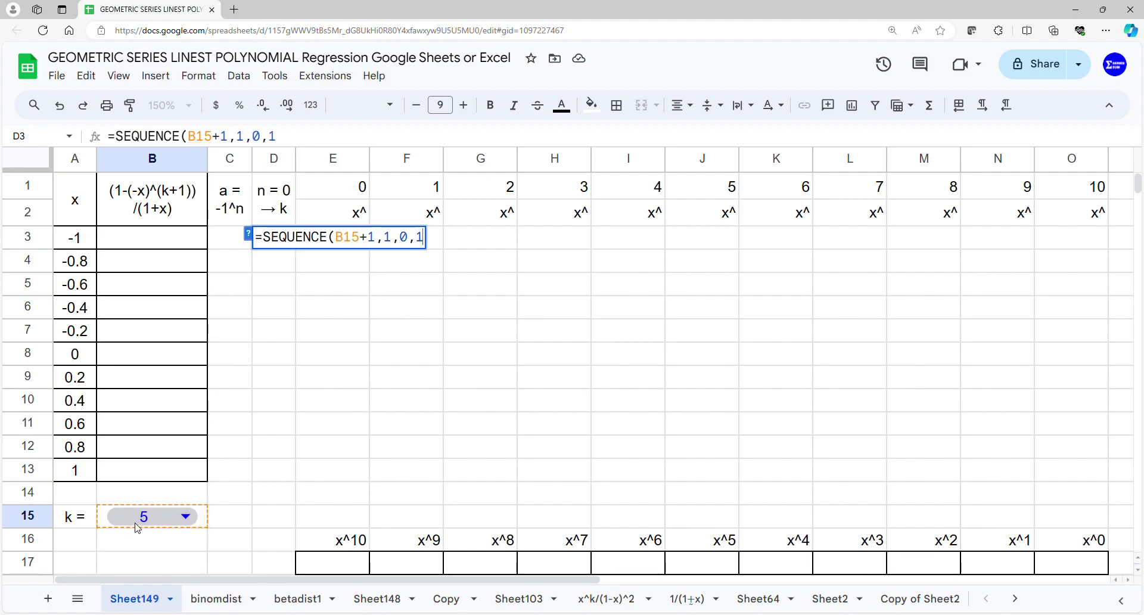
key(Return)
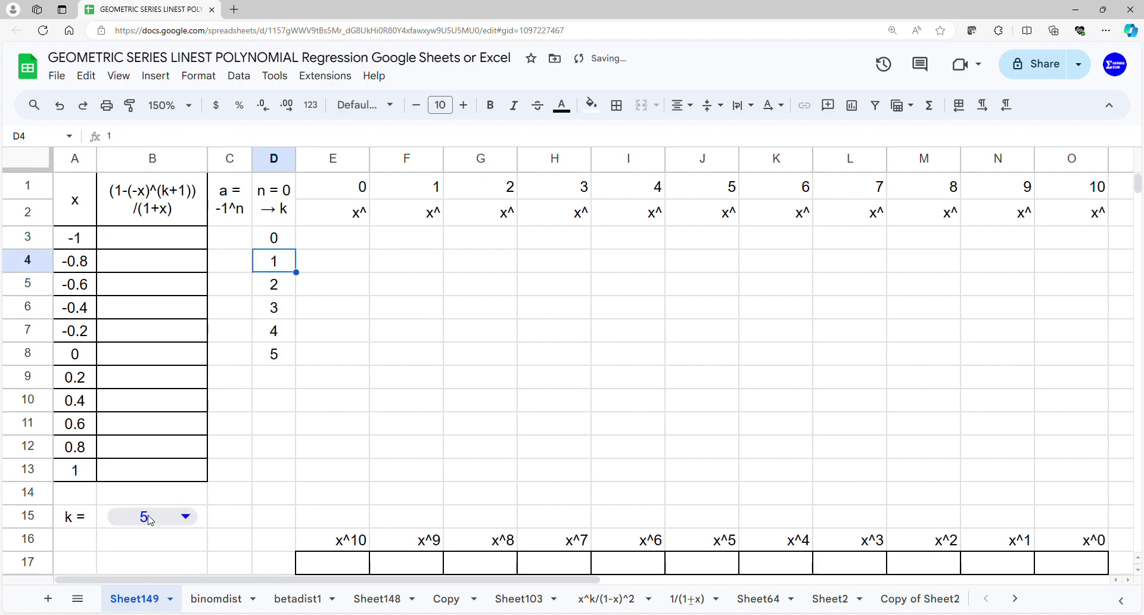
- Enter an array formula in C3 that computes -1^D3:D13 for the coefficients
click(243, 243)
text(=arr)
key(Tab)
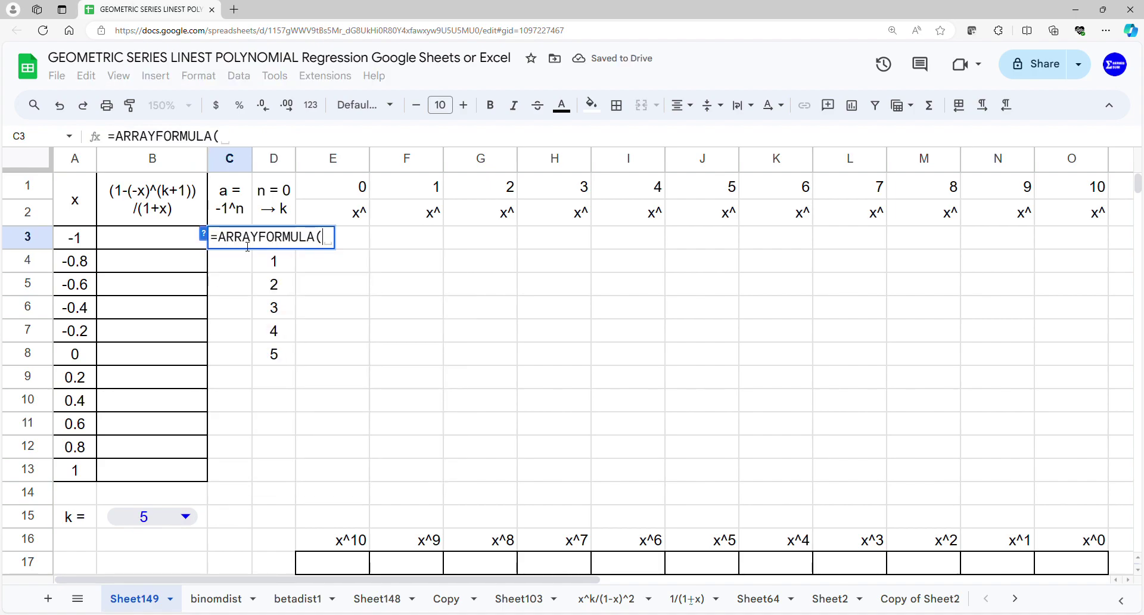
text(-1^)
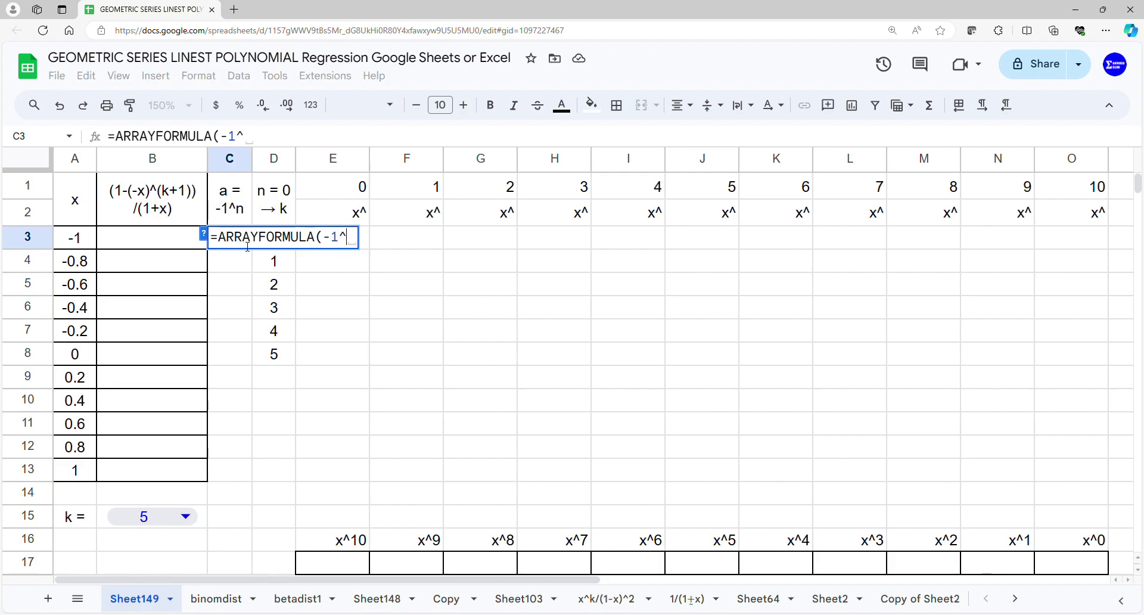
drag(278, 476, 261, 247)
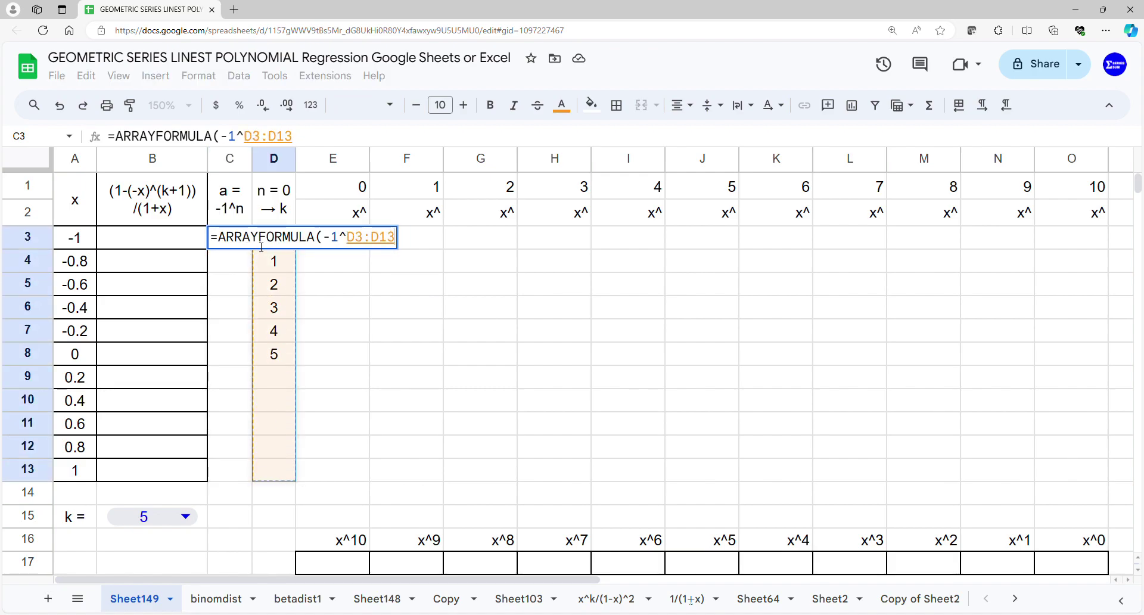
key(Return)
- Wrap the C3 calculation in IF(D3:D13="",0,...) within the array formula, so blank n cells give 0
click(247, 243)
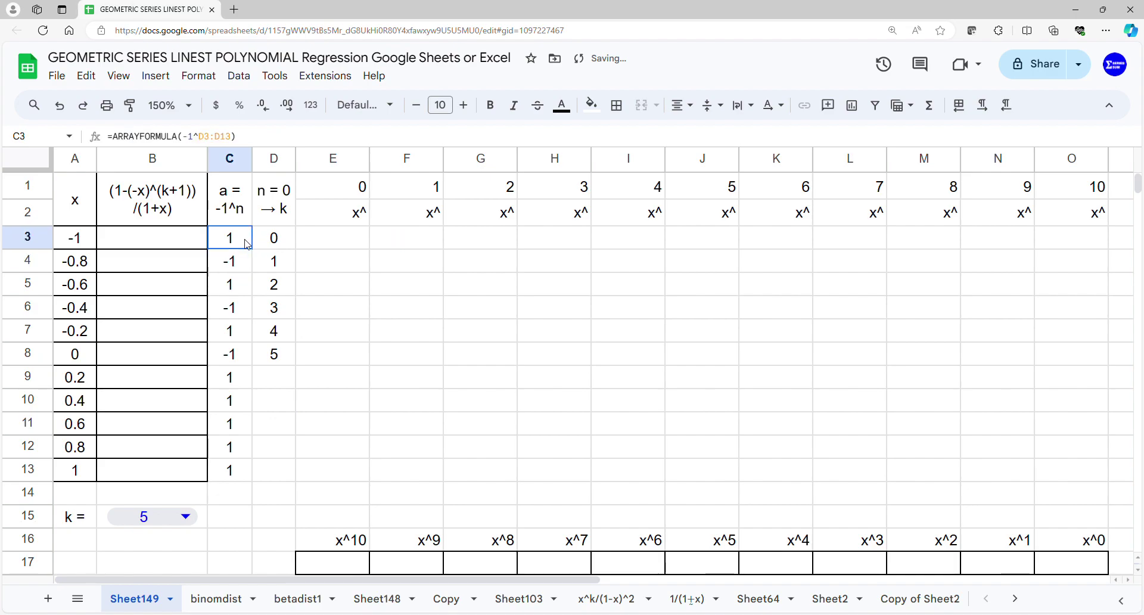
double_click(234, 246)
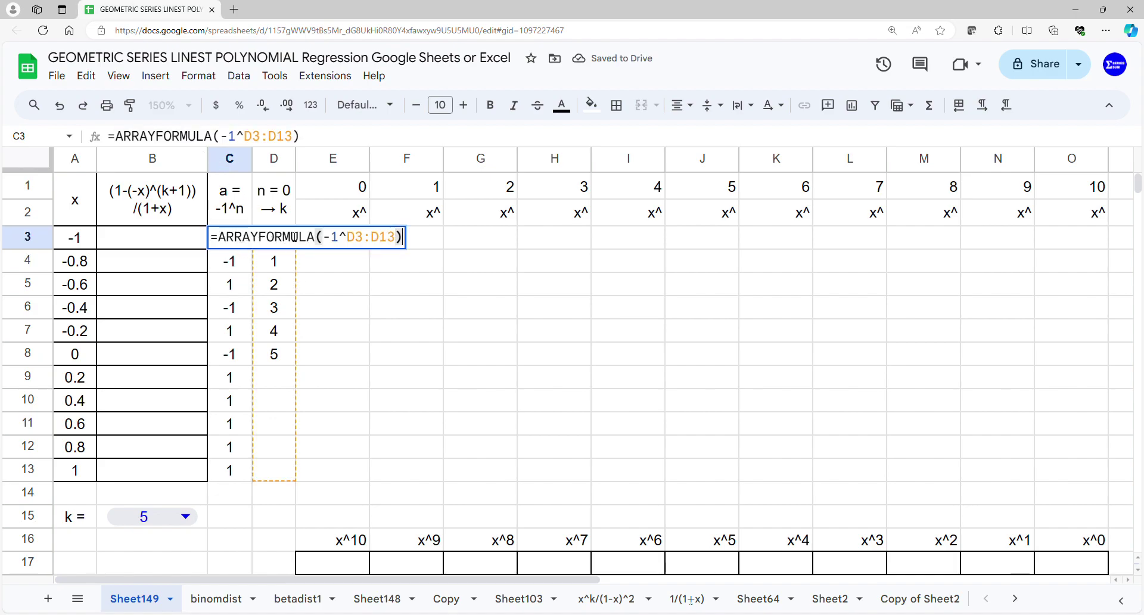
text((if()
click(329, 268)
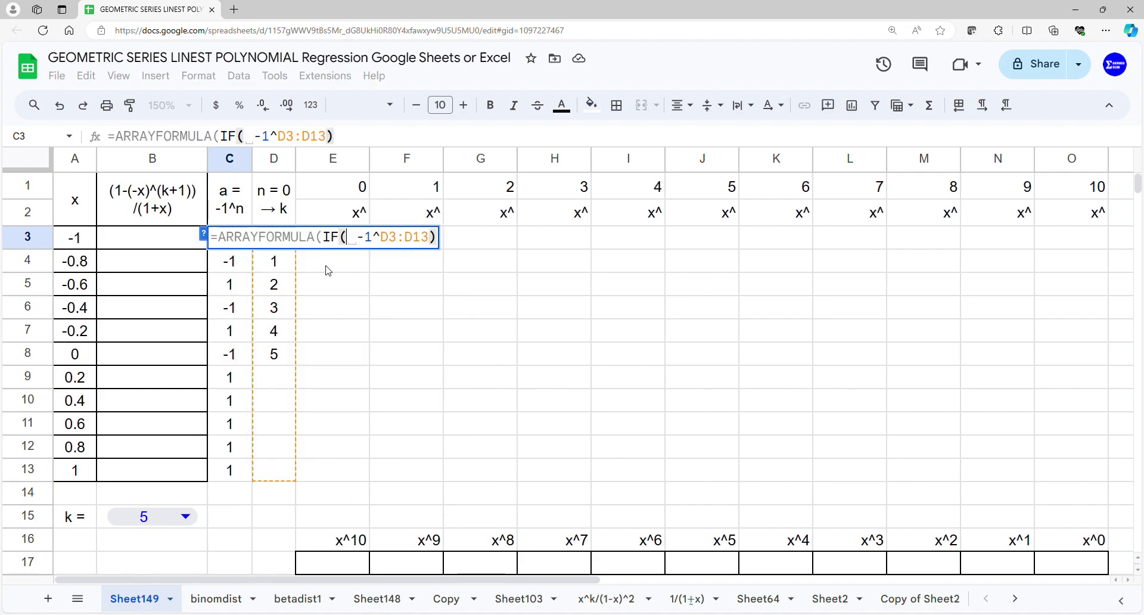
drag(272, 476, 289, 244)
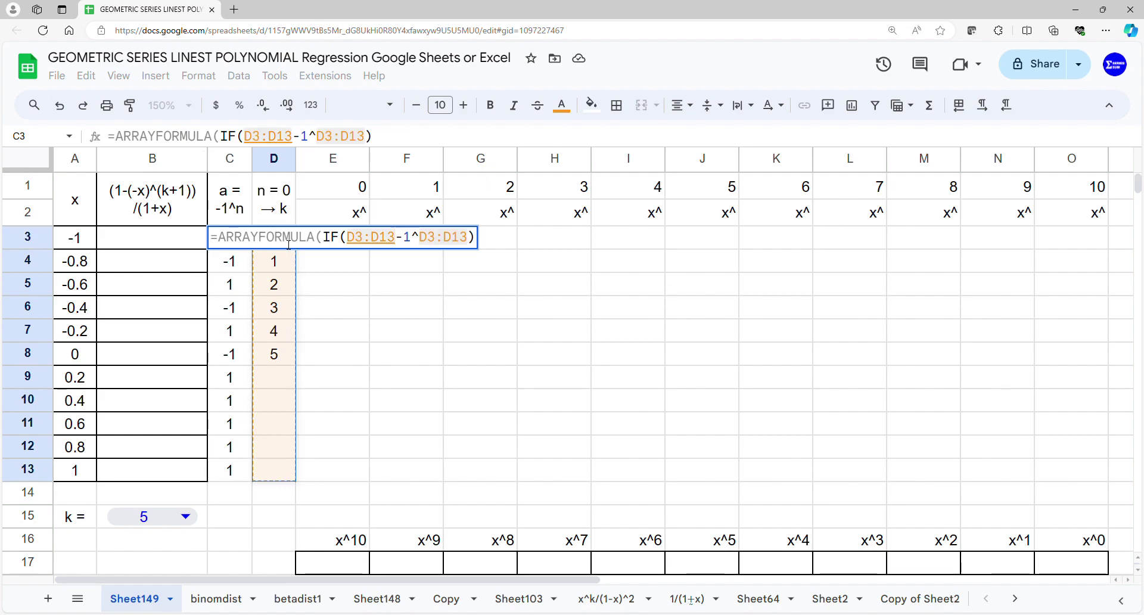
text(="", 0,)
key(Return)
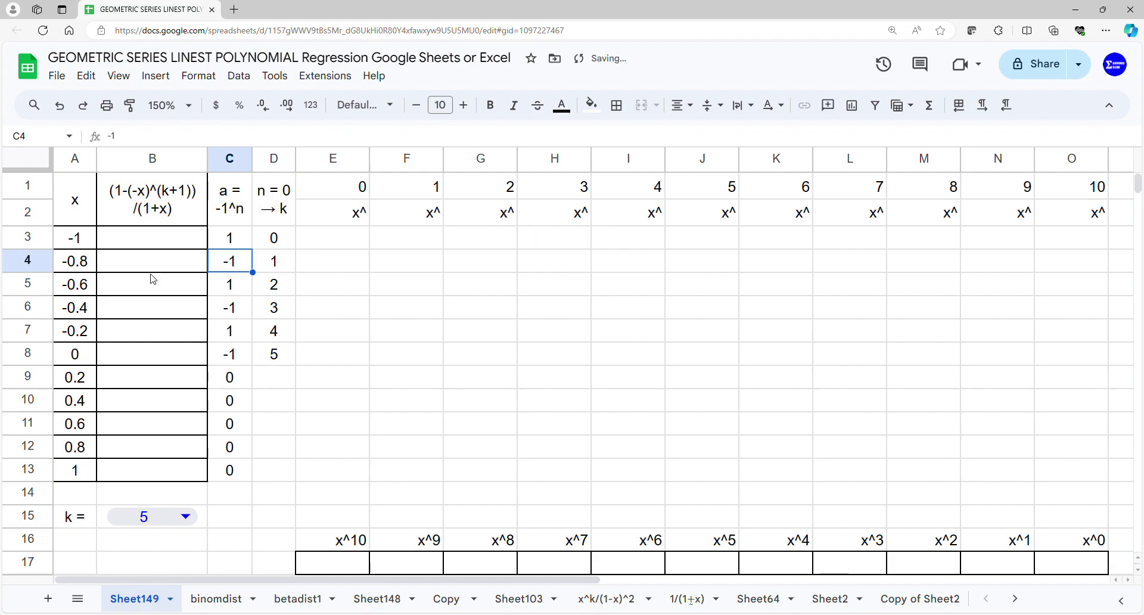
- Enter =ARRAYFORMULA((1-(-A3:A13)^(B15+1))/(1+A3:A13)) in B3 to evaluate the geometric series sum for every x
click(169, 244)
text(=ARRAYFORMULA()
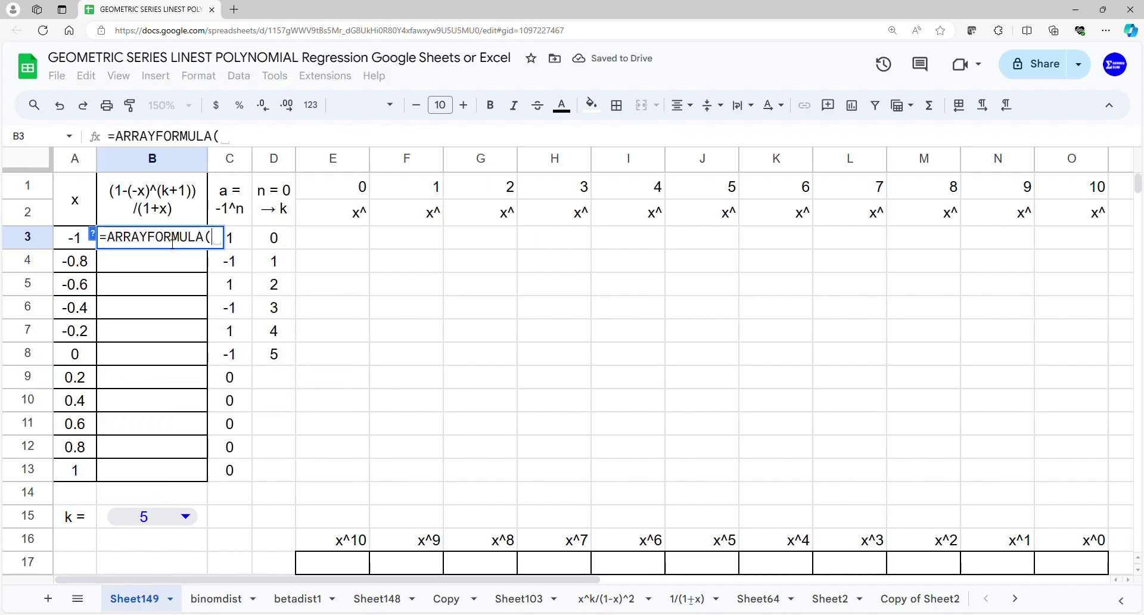
text( (1-(-)
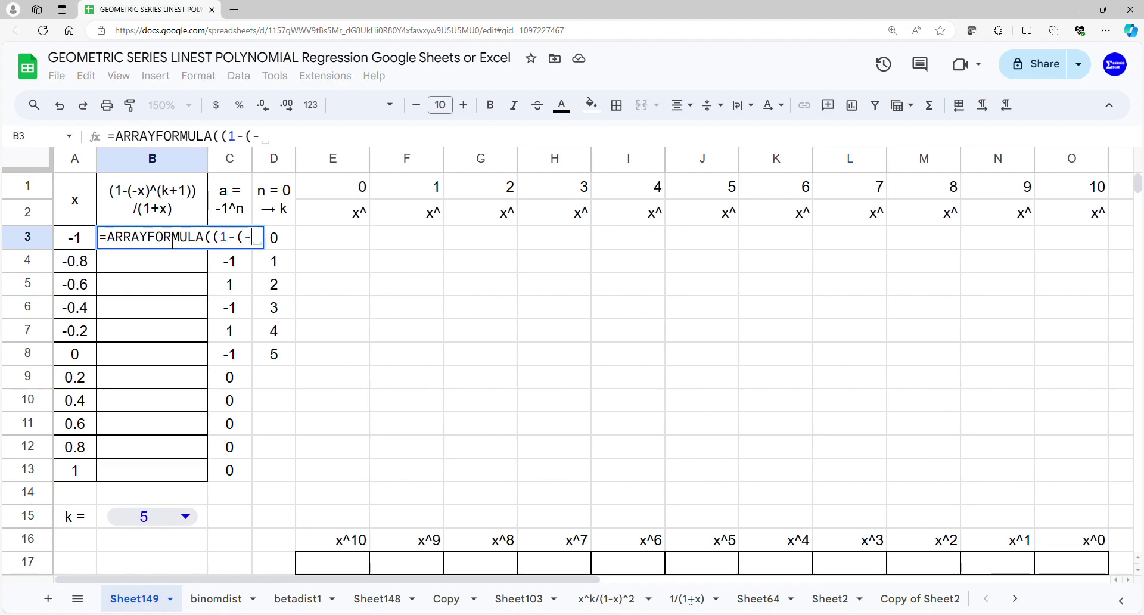
drag(79, 238, 76, 474)
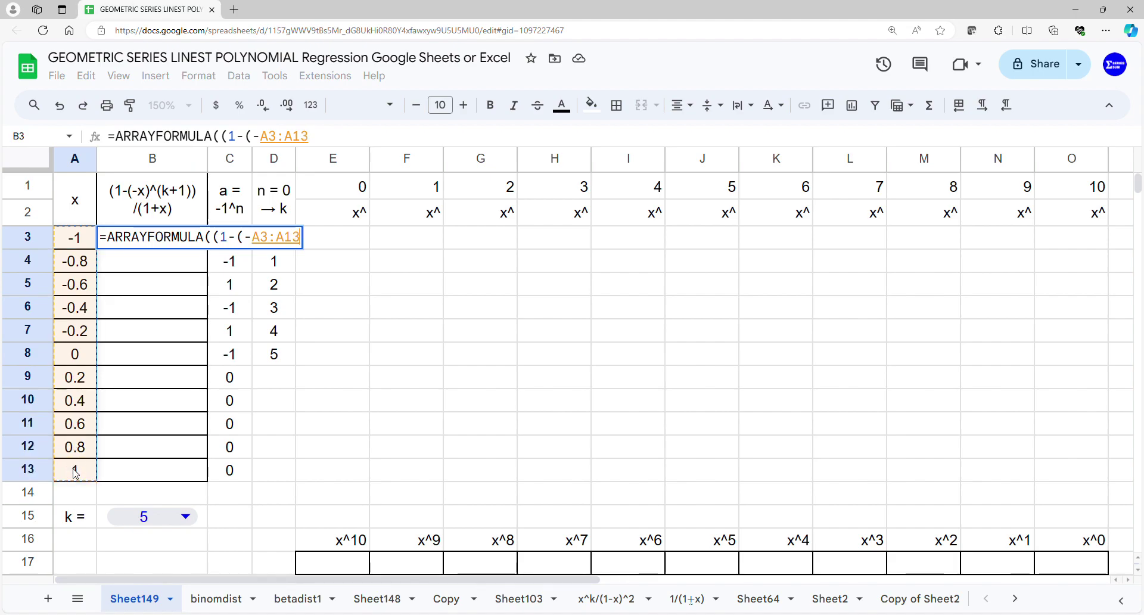
text()^()
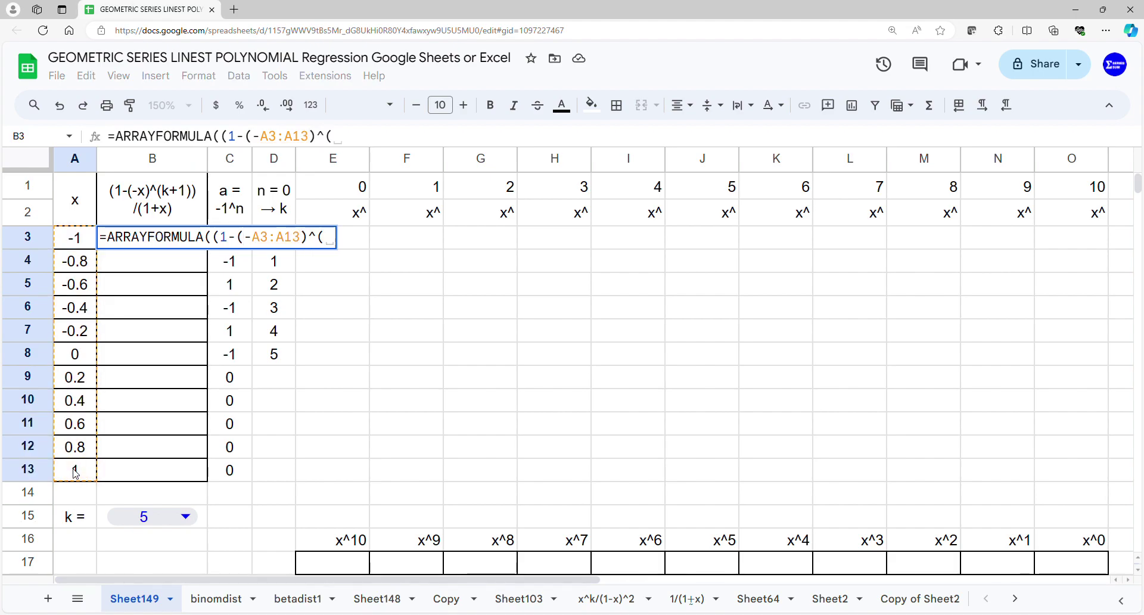
click(155, 526)
text(+1)))
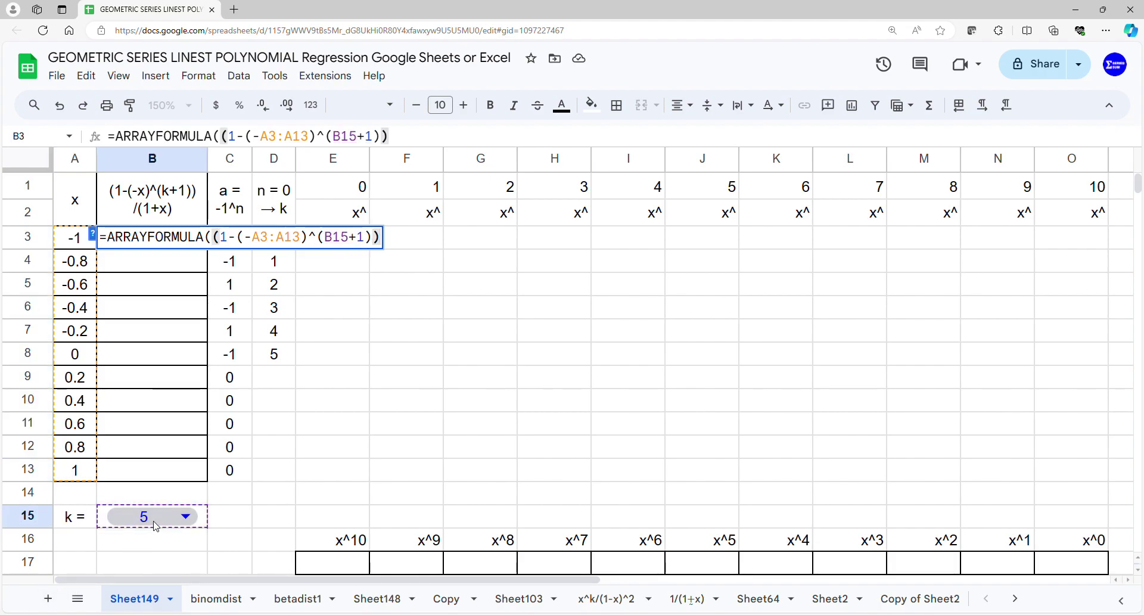
text(/(1)
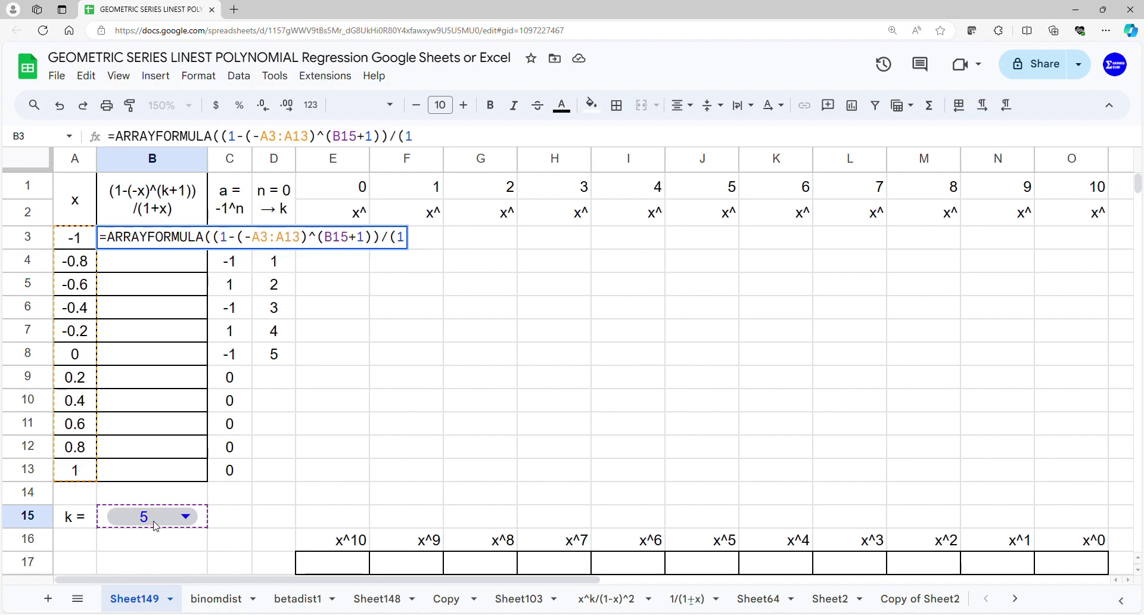
text(+)
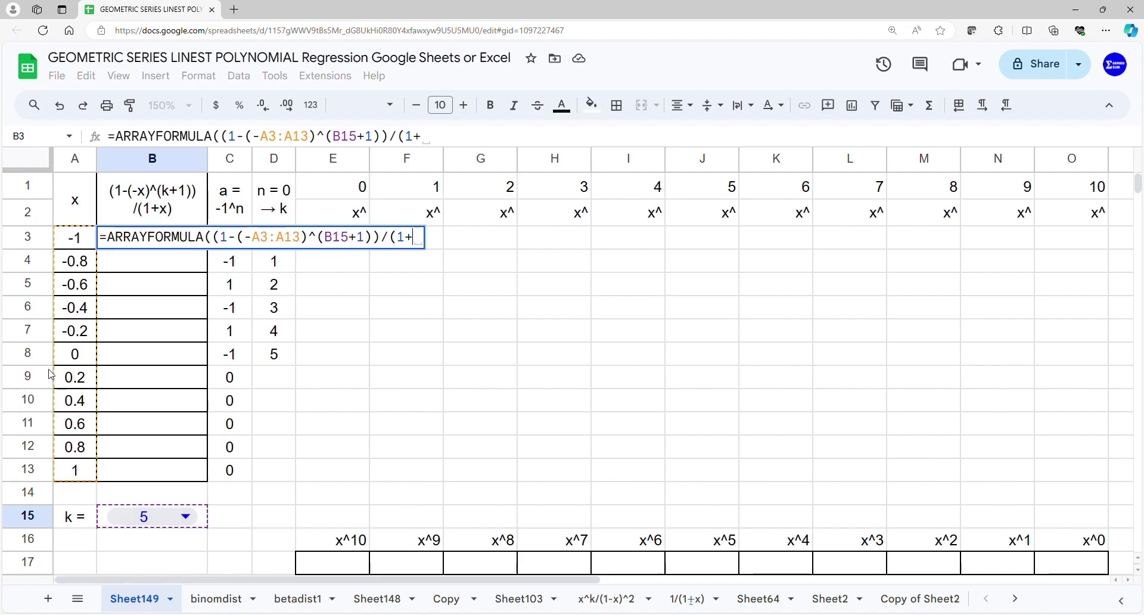
drag(90, 245, 90, 468)
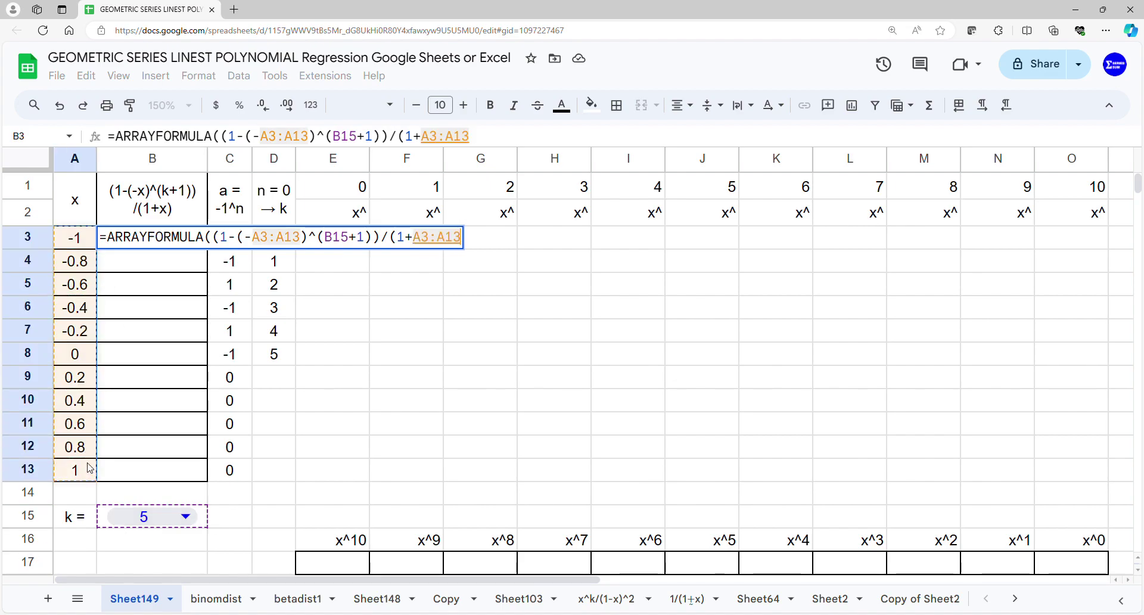
key(Return)
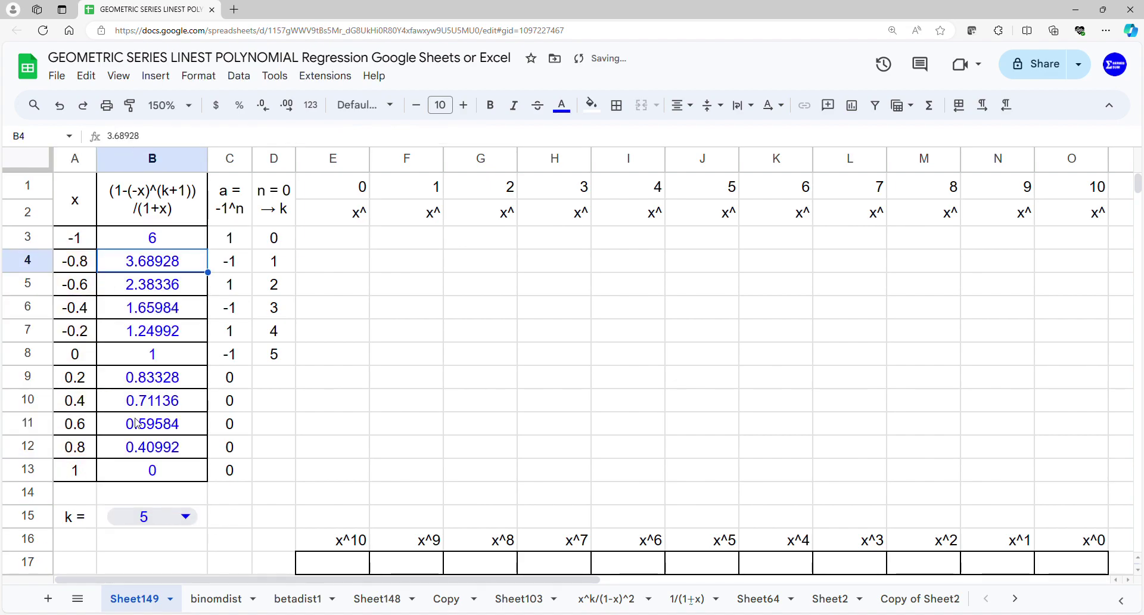
- Fill the powers table from E3 with =ARRAYFORMULA(ARRAYFORMULA(A3:A13^E1:O1))
click(346, 247)
text(=)
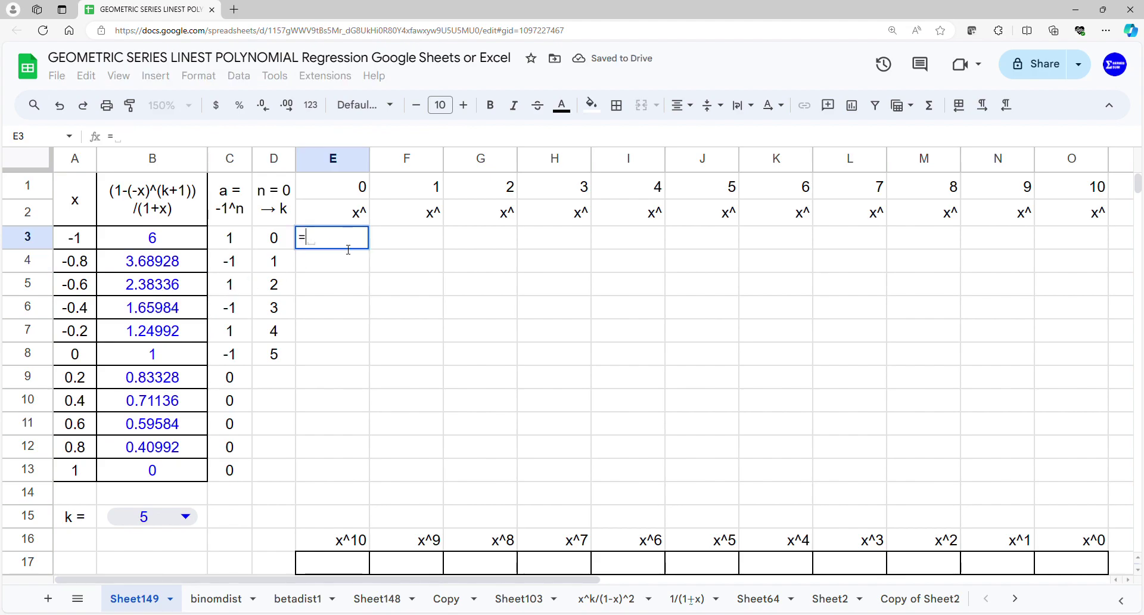
text(arr)
key(Tab)
text(arr)
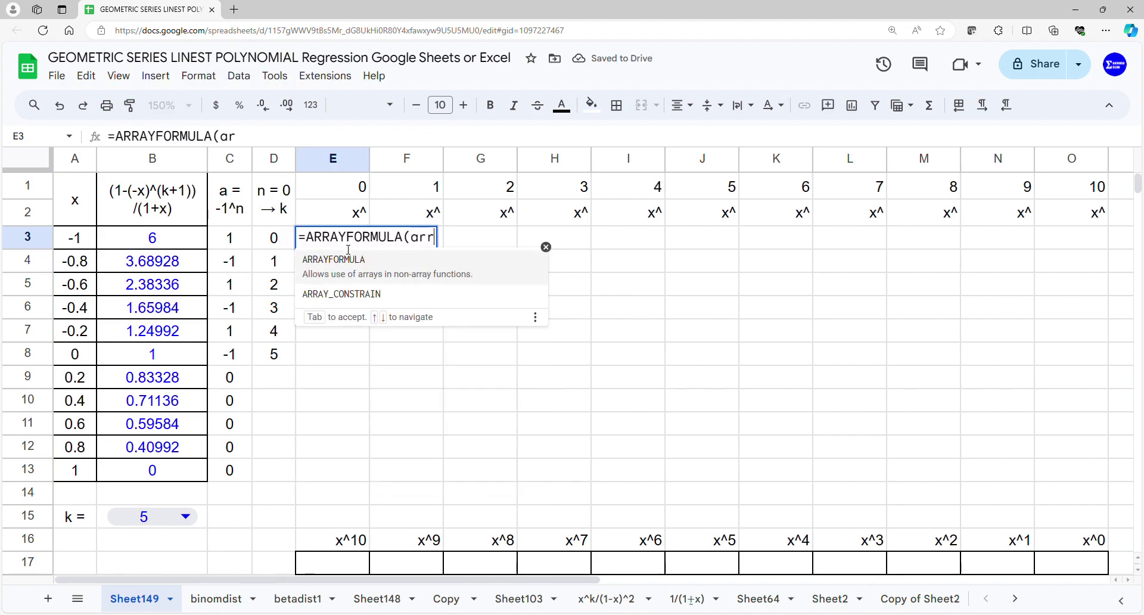
key(Tab)
drag(75, 238, 91, 468)
text(^)
drag(362, 186, 1063, 202)
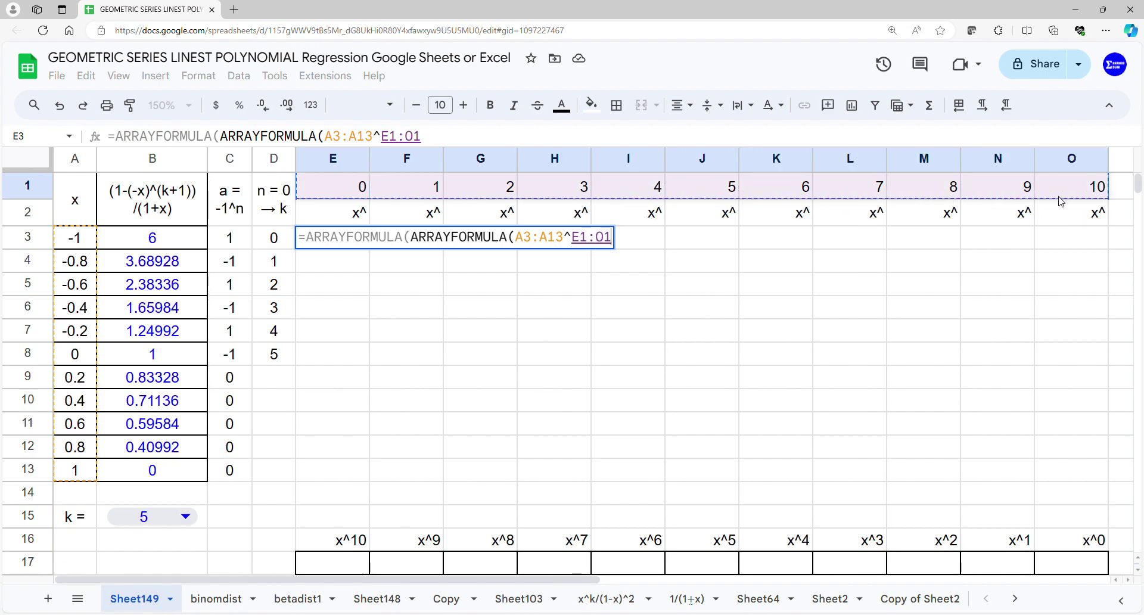
key(Return)
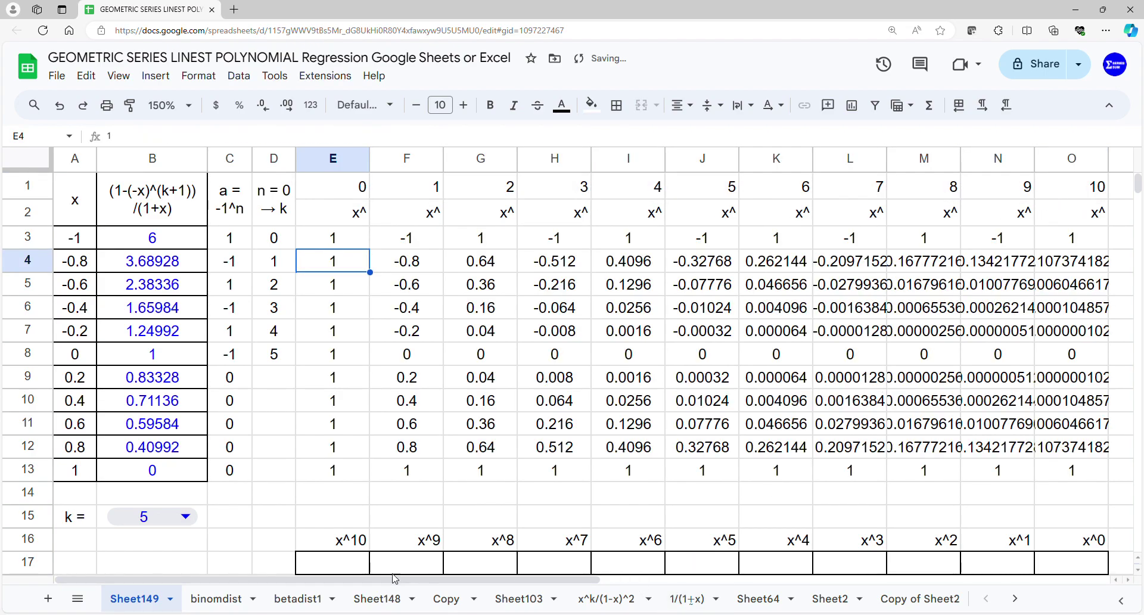
- Enter =LINEST(B3:B13,F3:O13) in E17 to compute the polynomial regression coefficients
click(356, 569)
text(=)
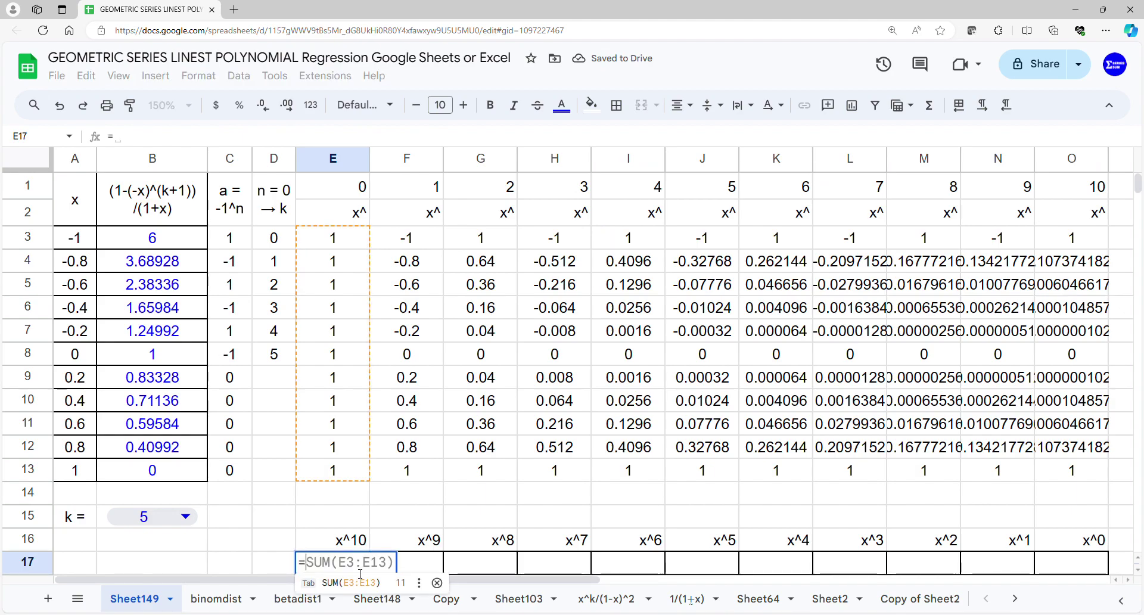
text(line)
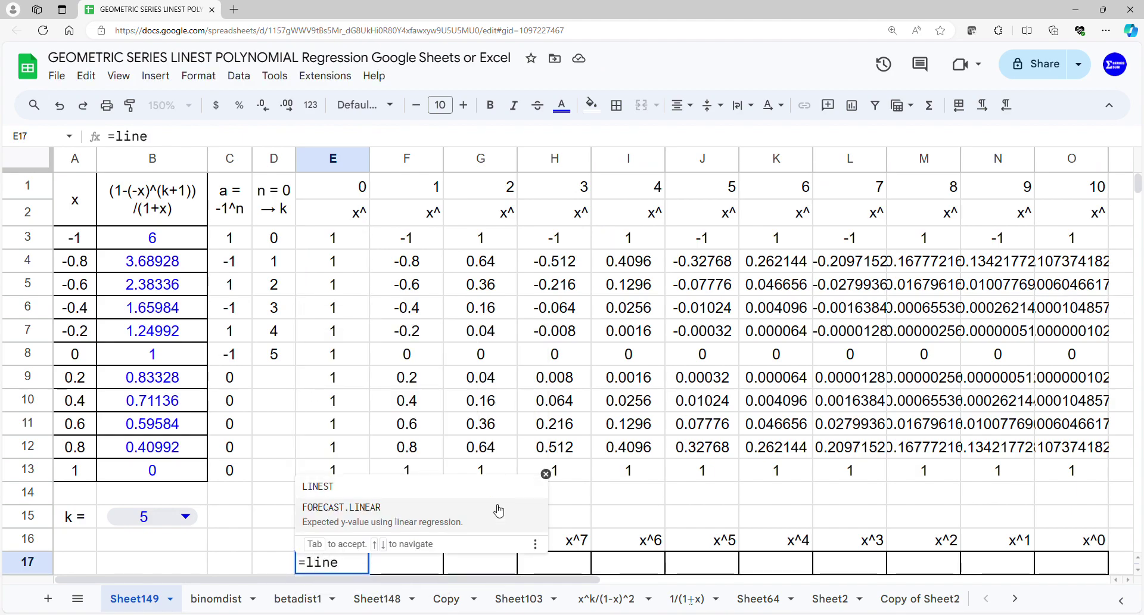
click(454, 488)
drag(149, 237, 179, 472)
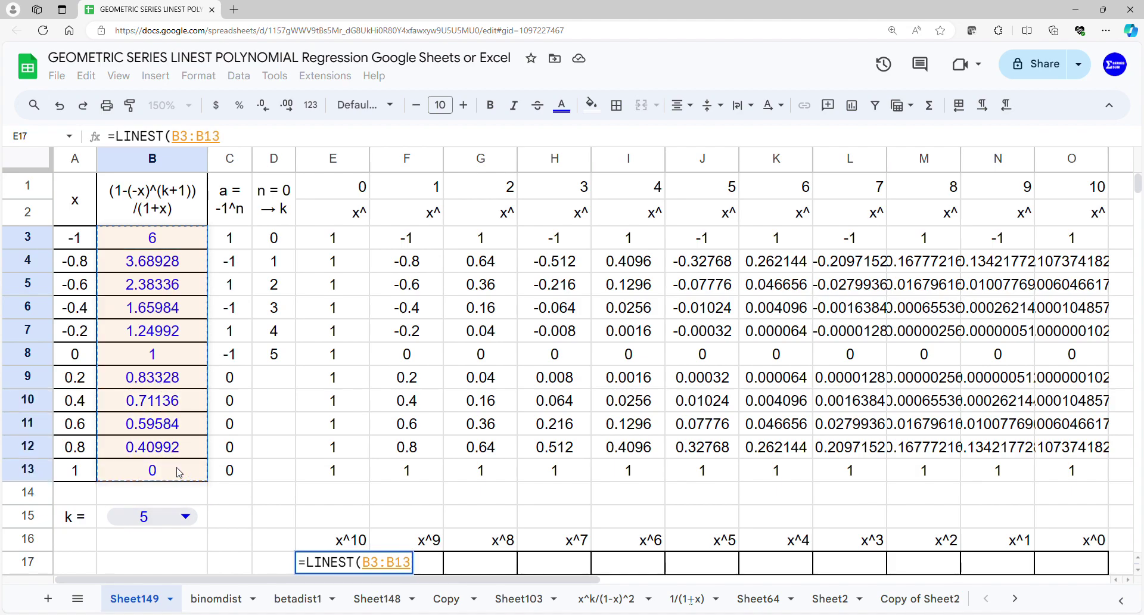
text(,)
mouse_move(406, 246)
mouse_down()
mouse_move(948, 494)
mouse_move(1073, 475)
mouse_up()
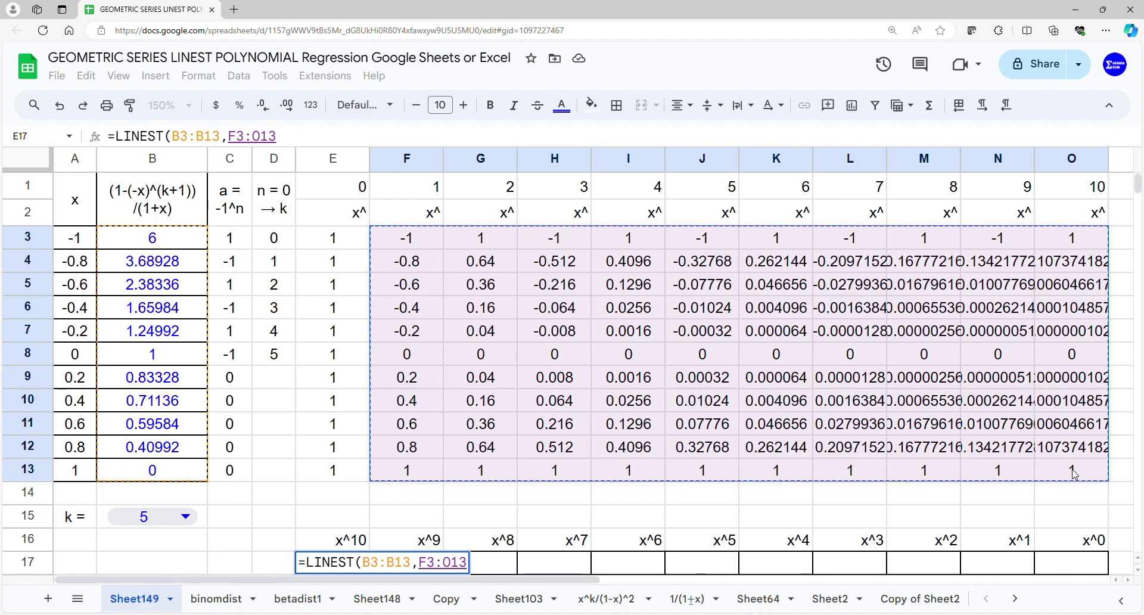
key(Return)
- Insert a chart from A1:B13 and change its type to a scatter chart
scroll(111, 181, up, 1)
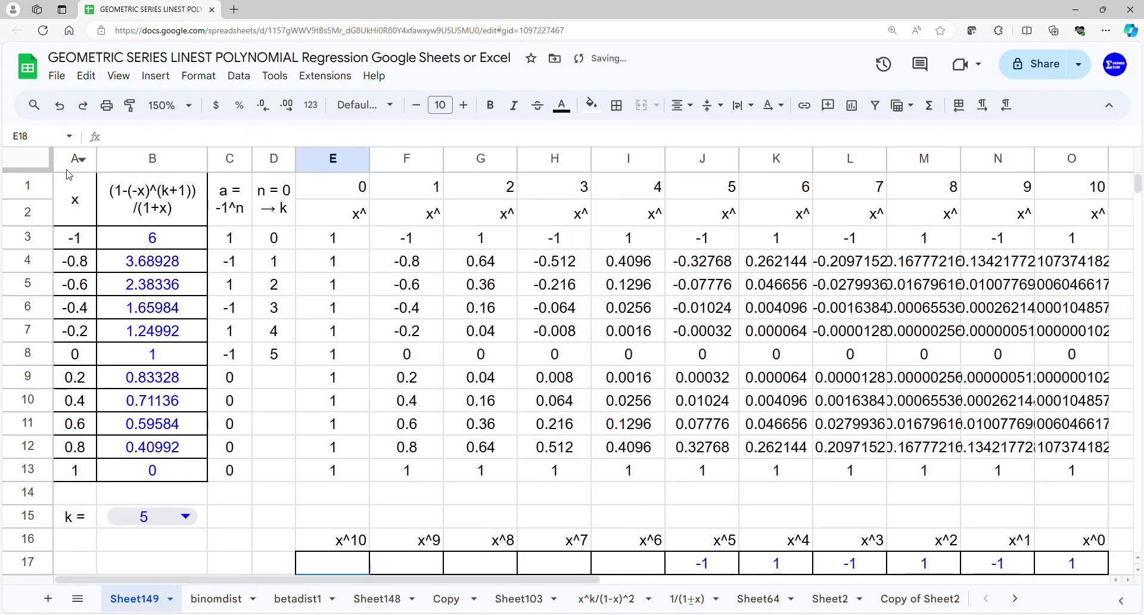
drag(70, 182, 190, 481)
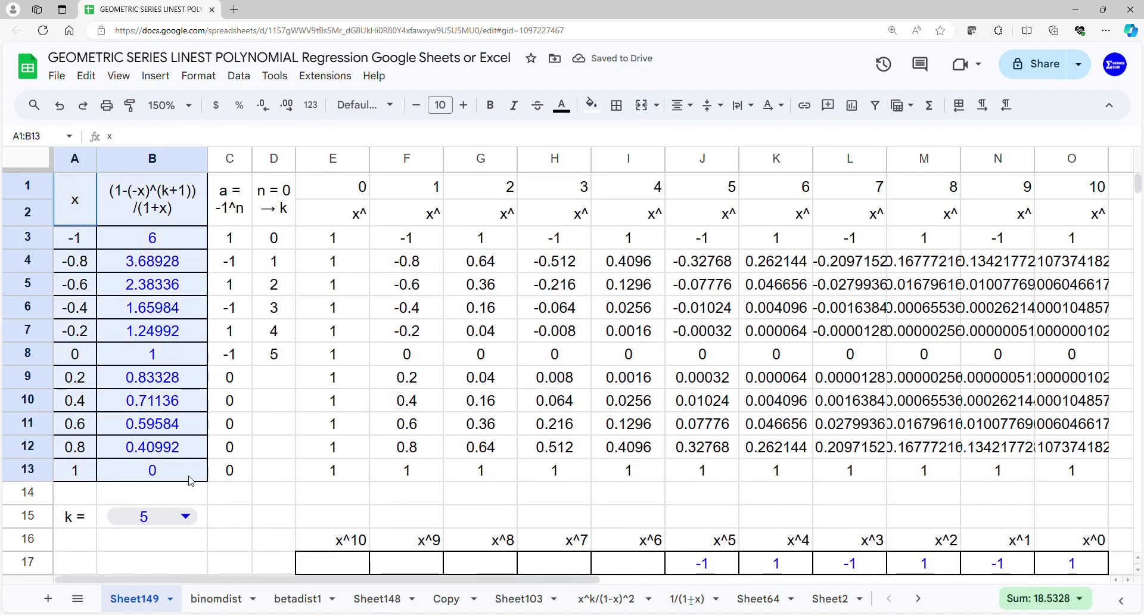
click(156, 76)
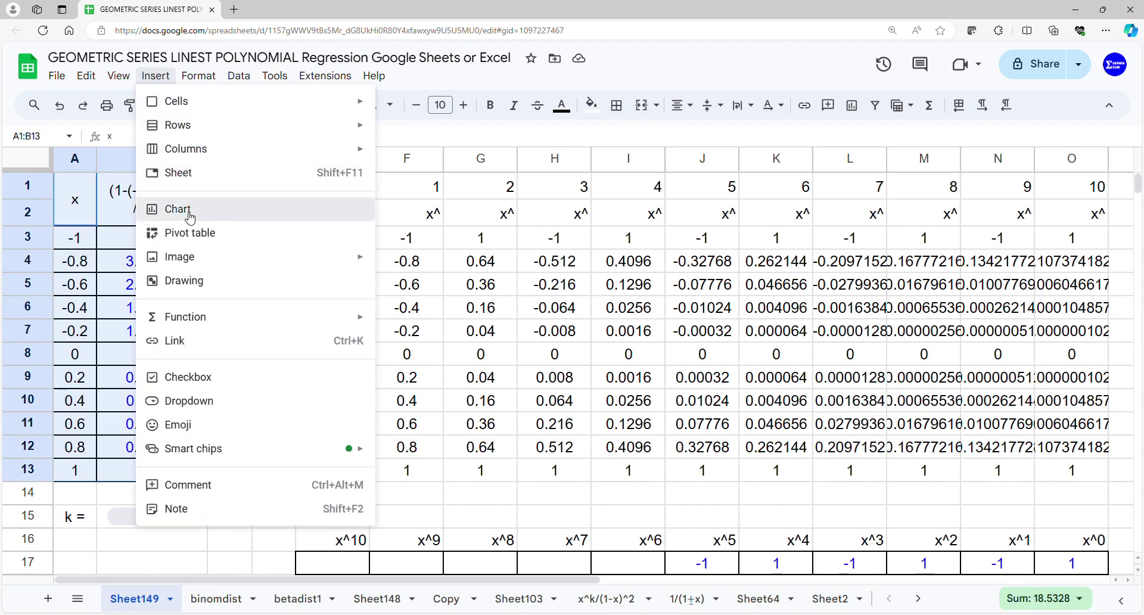
click(250, 220)
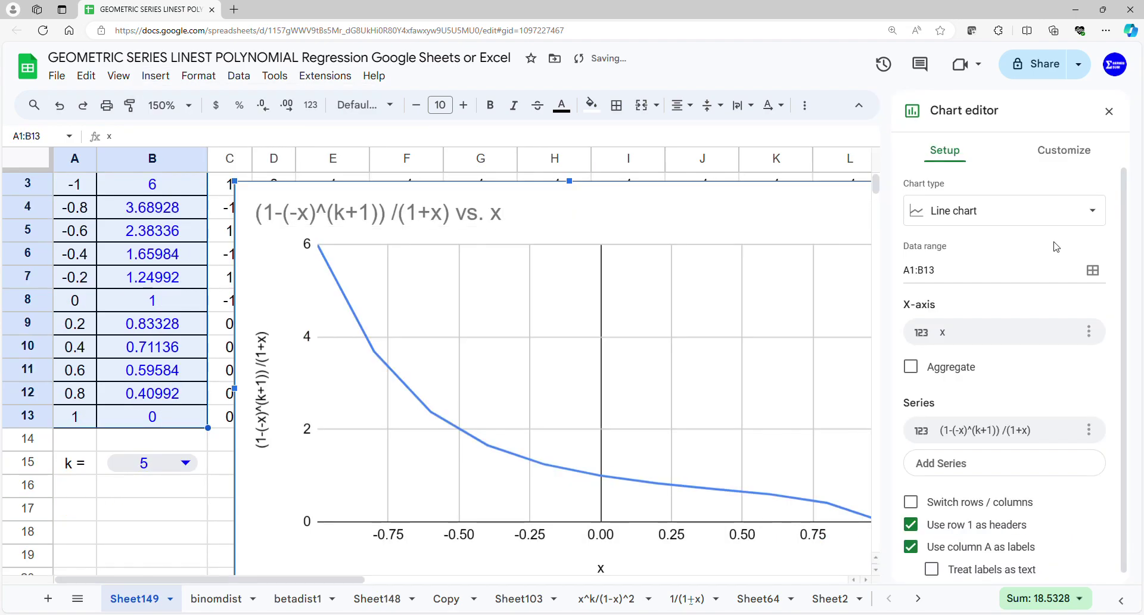
click(1065, 222)
scroll(1007, 387, down, 5)
scroll(963, 542, down, 2)
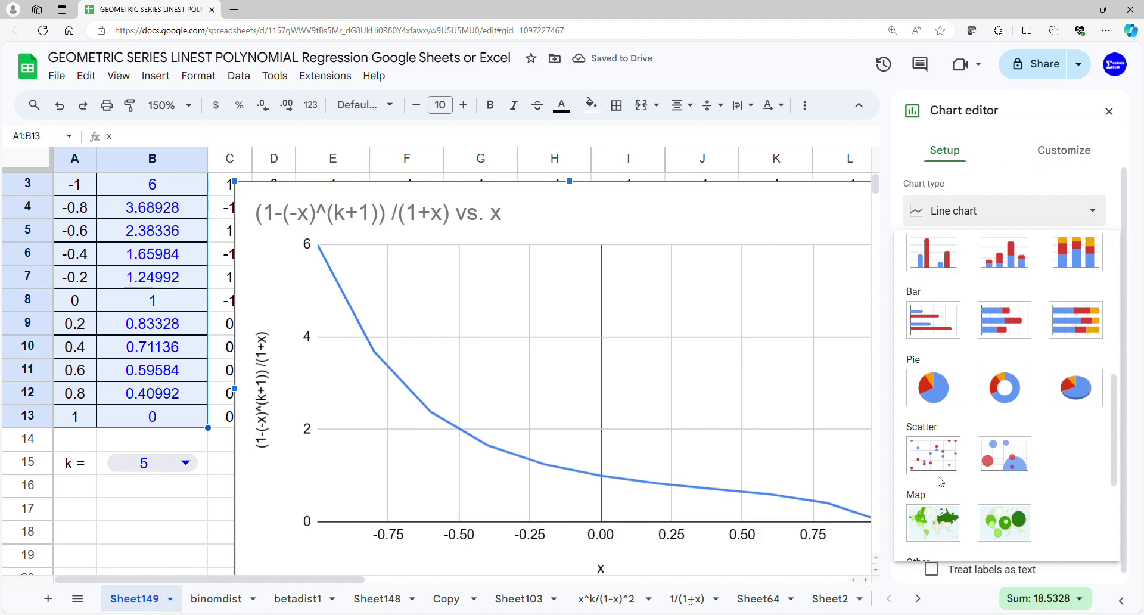
click(954, 525)
- Add a trendline to the (1-(-x)^(k+1))/(1+x) series of the scatter chart
click(1049, 151)
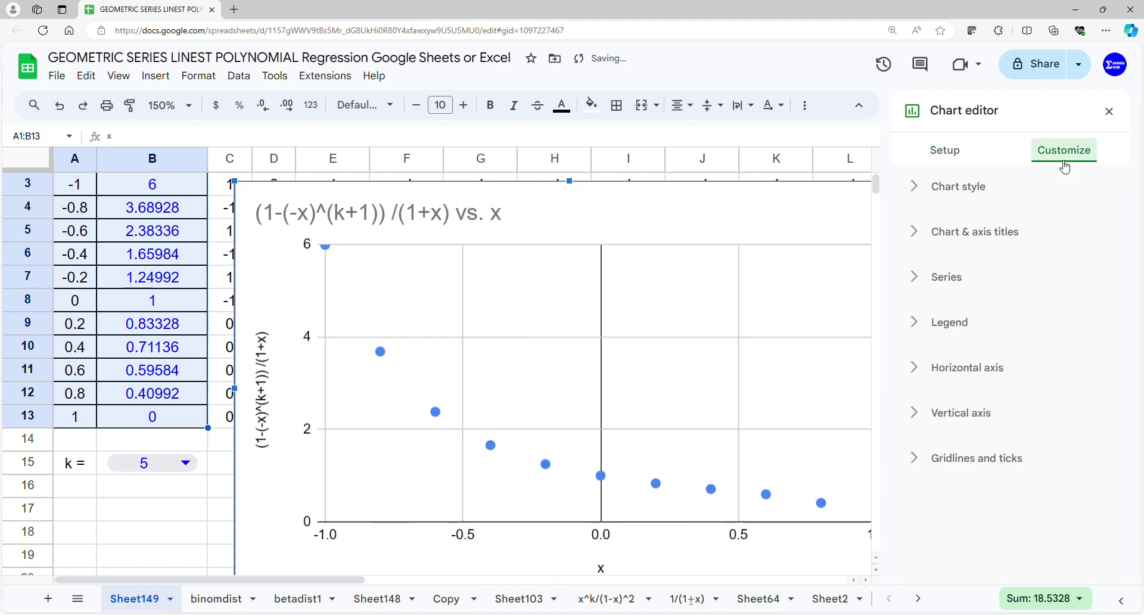
click(975, 288)
scroll(1013, 289, down, 3)
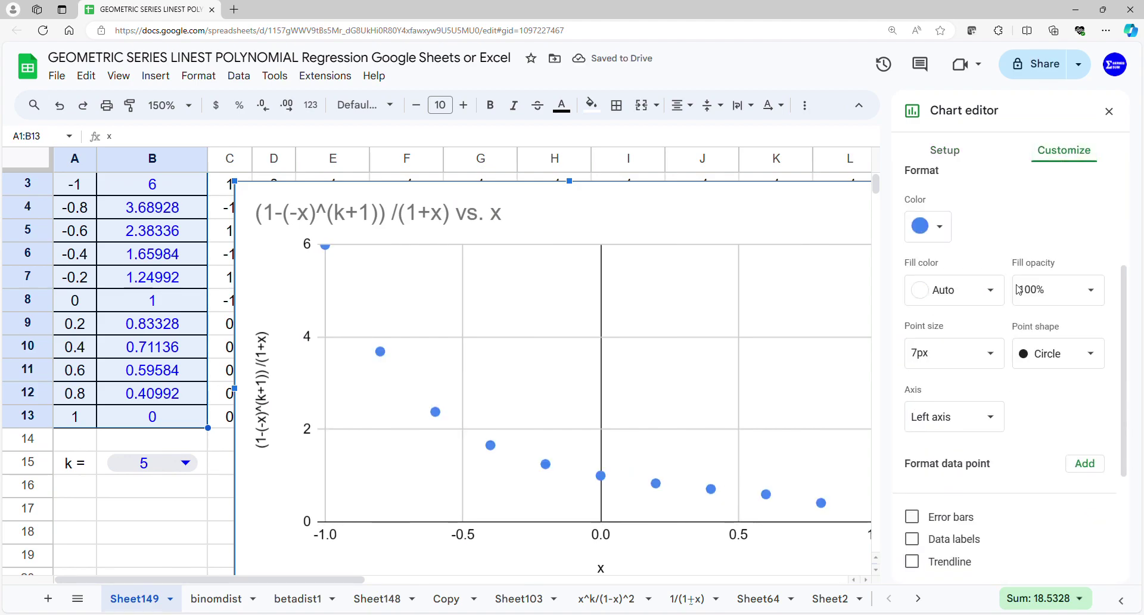
scroll(1020, 278, up, 3)
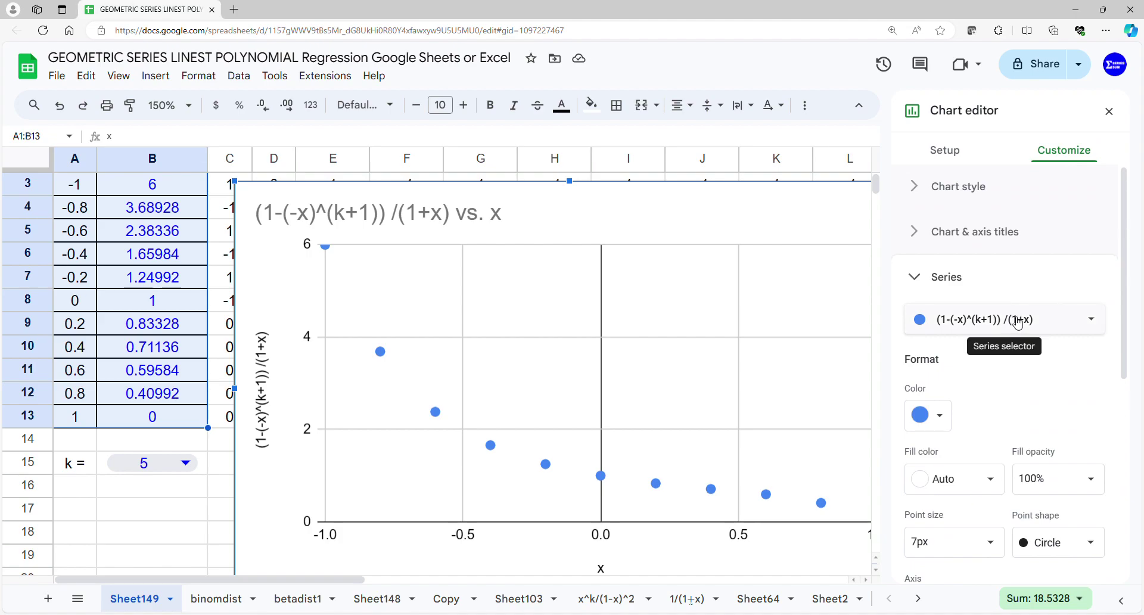
scroll(1021, 392, down, 3)
click(949, 569)
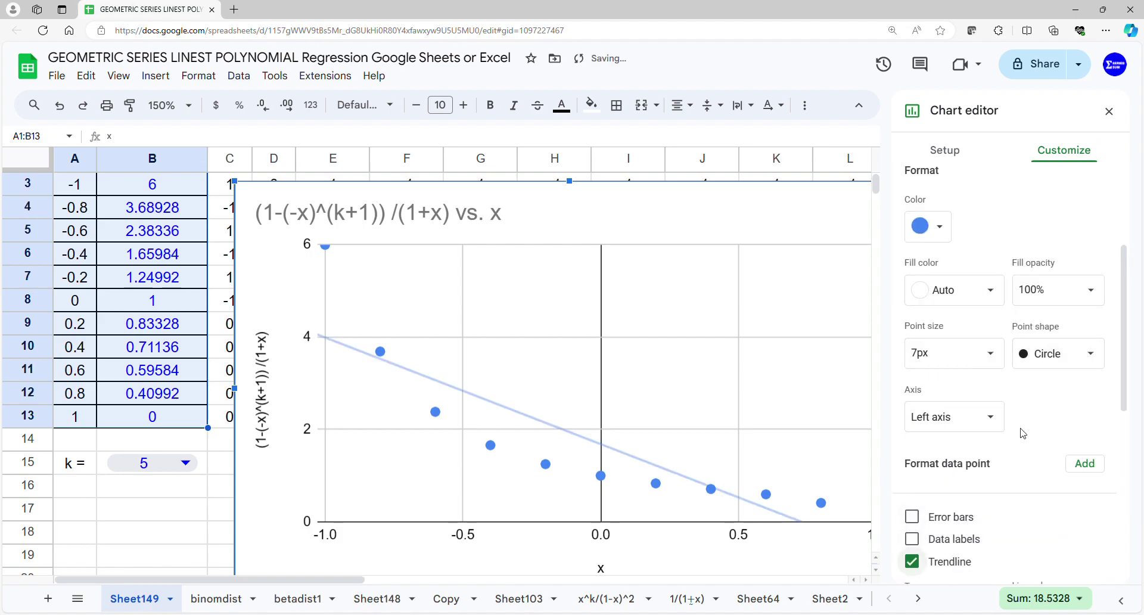
- Make the trendline a degree 10 polynomial and use its equation as the label
click(989, 362)
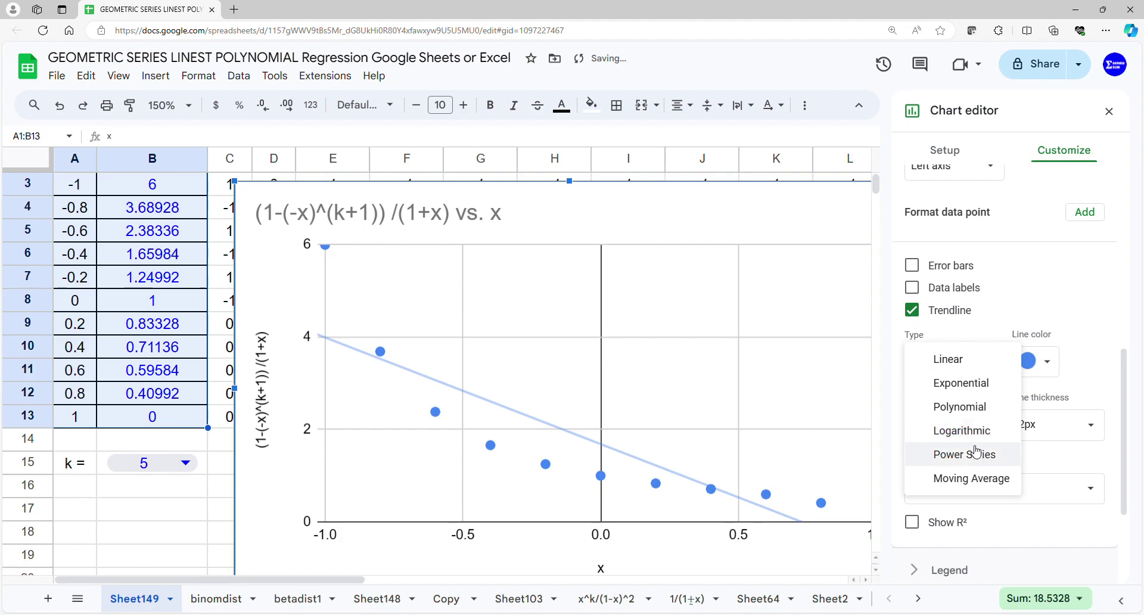
click(962, 475)
click(989, 426)
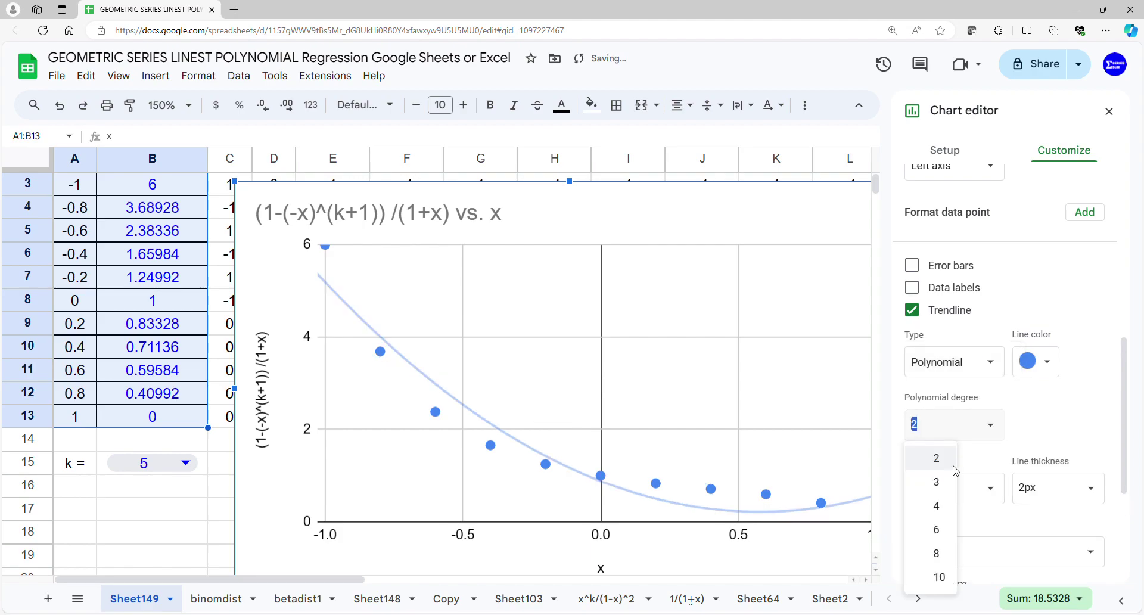
click(929, 585)
click(1024, 561)
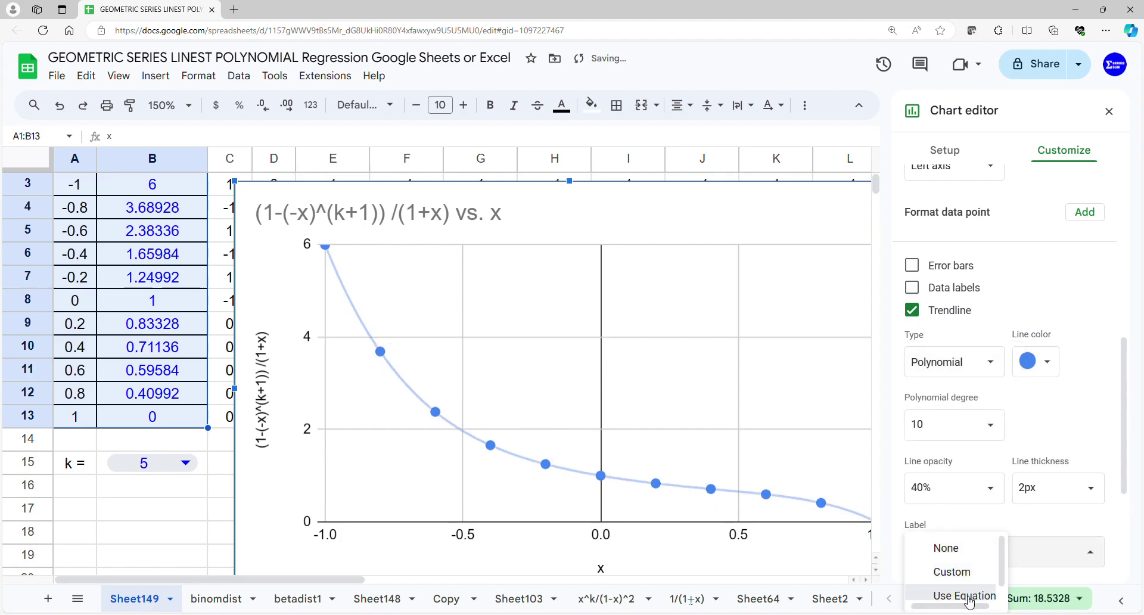
click(966, 596)
- Set the chart's legend position to Bottom
scroll(1013, 412, down, 3)
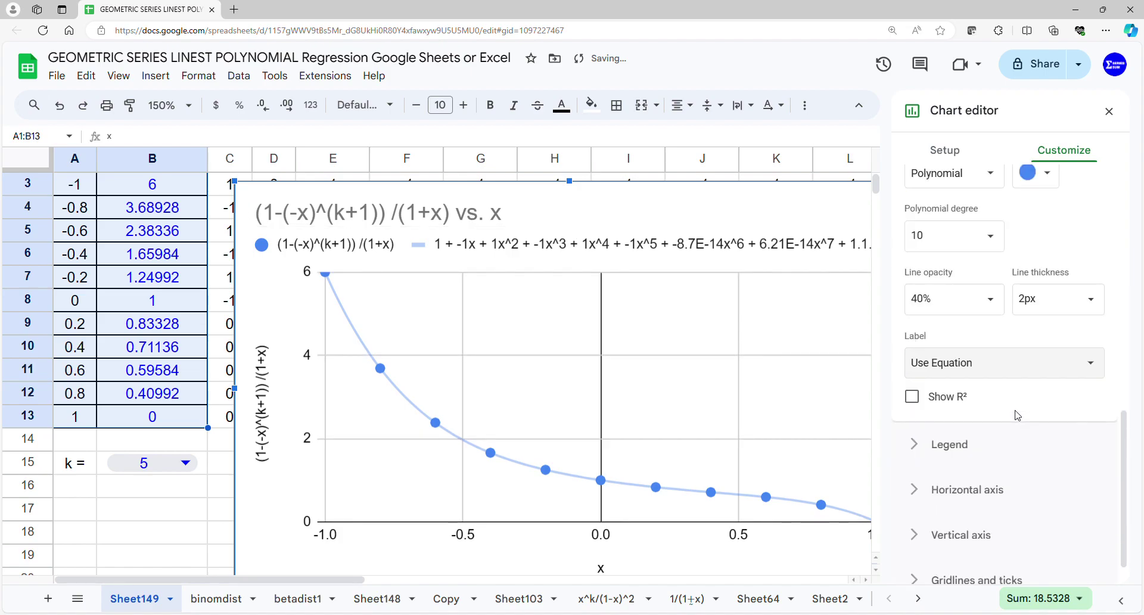
click(983, 448)
click(1000, 275)
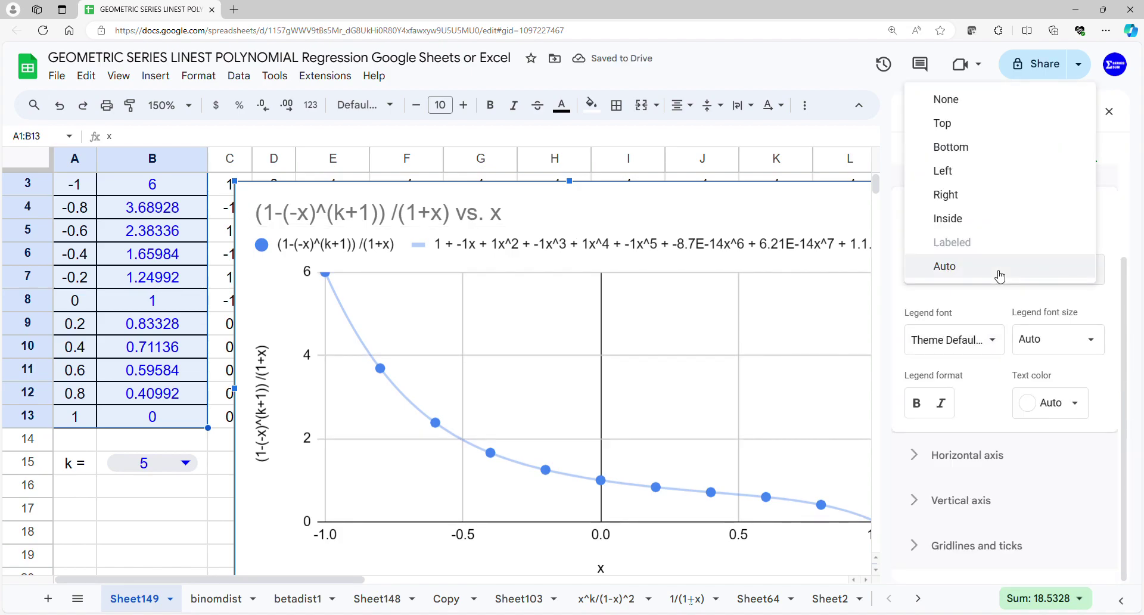
click(1000, 144)
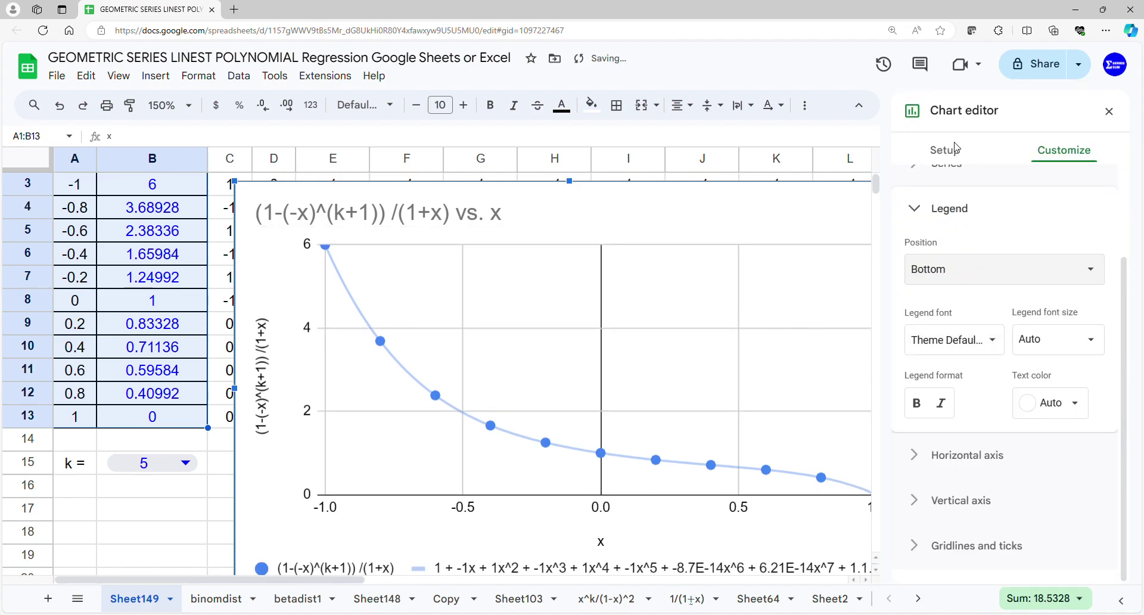
- Clear the chart title text and close the chart editor
double_click(512, 221)
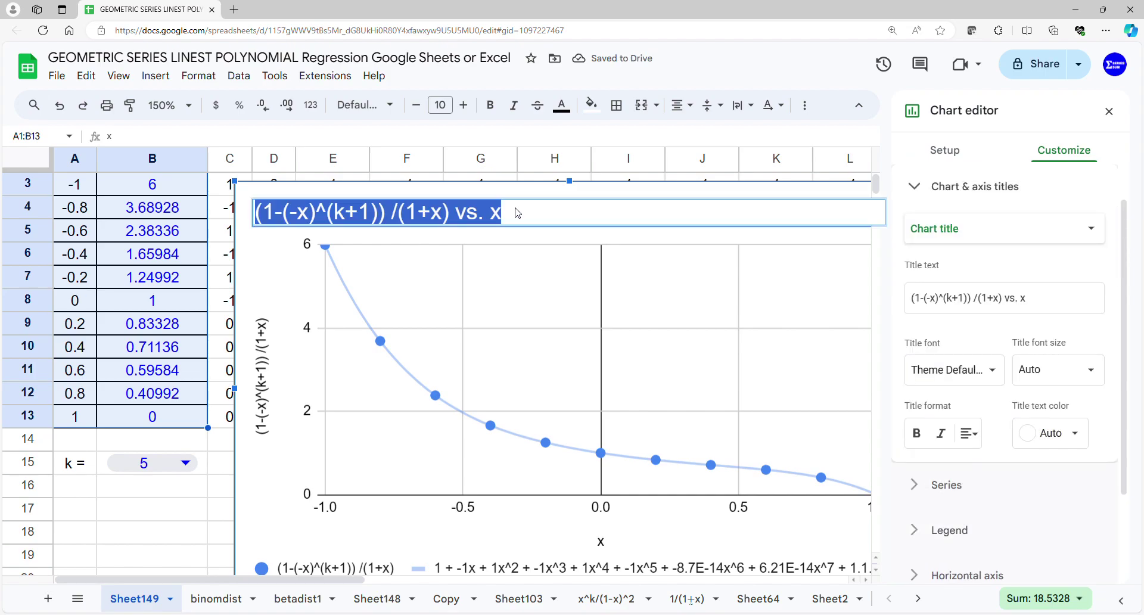
key(BackSpace)
click(262, 510)
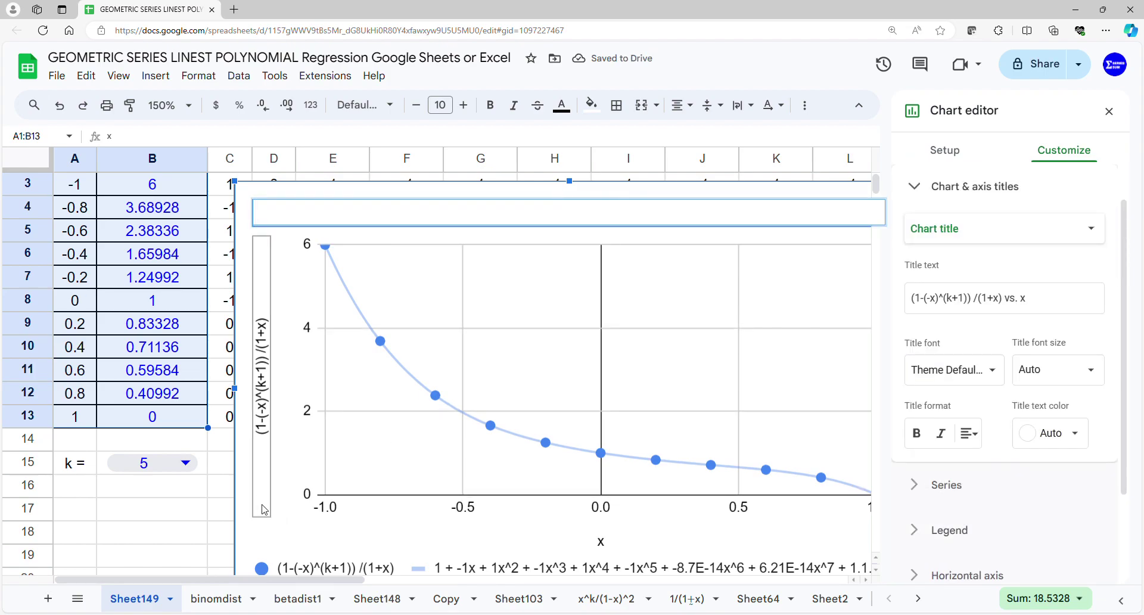
click(1109, 111)
- Move and resize the chart to span columns E to O from row 1 to row 15, above the coefficient table
drag(730, 388, 785, 325)
scroll(757, 415, up, 1)
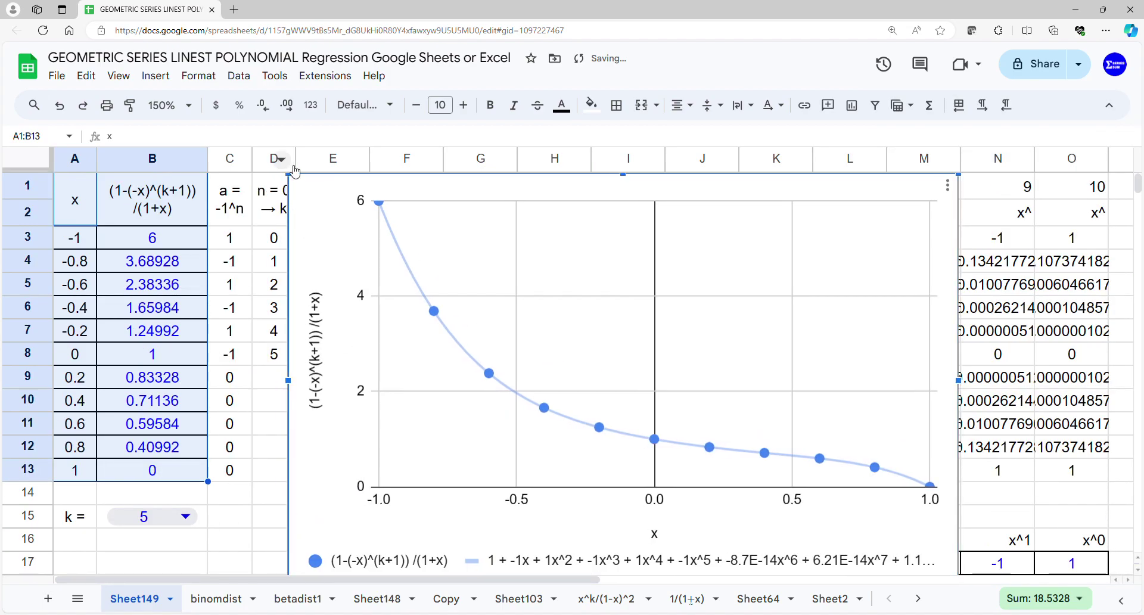
drag(293, 178, 323, 200)
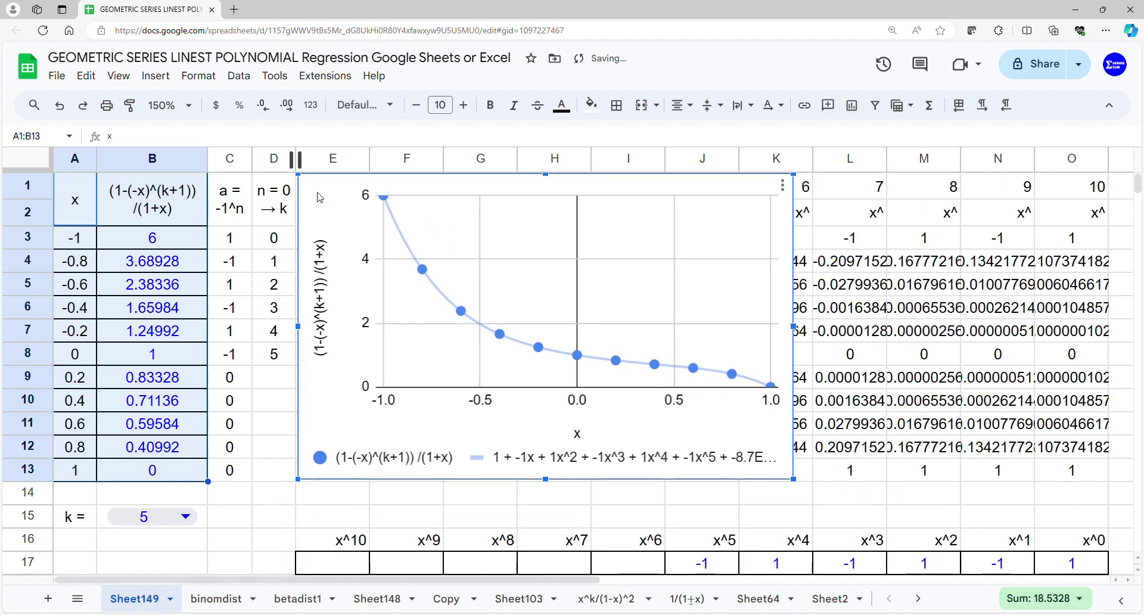
drag(798, 484, 840, 525)
drag(868, 351, 1124, 350)
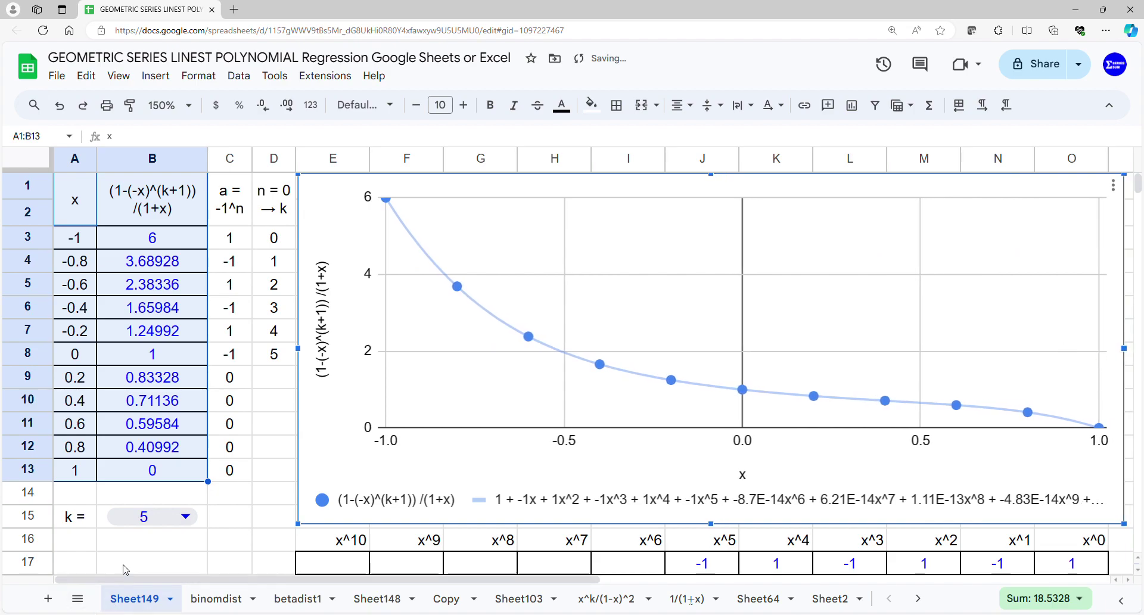
- Set k in B15 to 0 and then 1, selecting the coefficients O16:O17 and N16:O17 to compare with the trendline equation
click(182, 516)
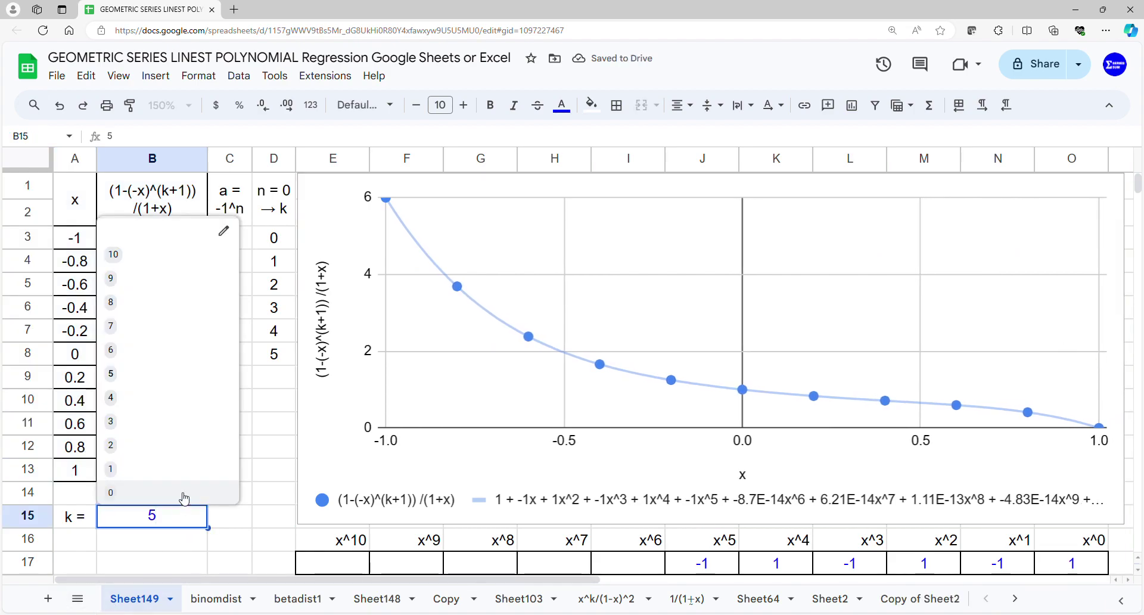
click(181, 493)
click(1066, 559)
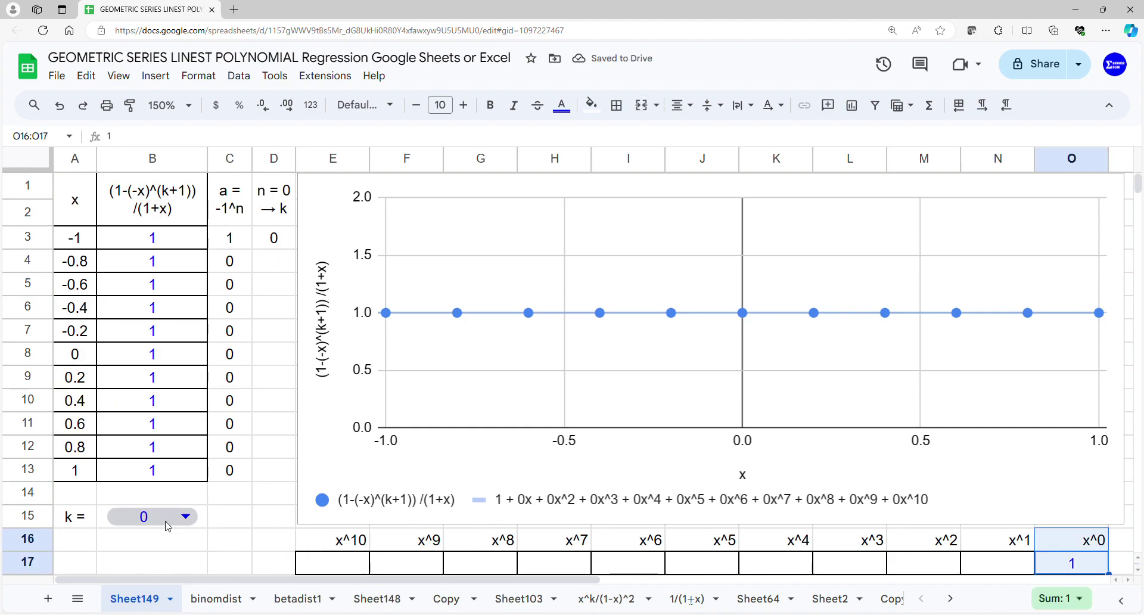
click(186, 518)
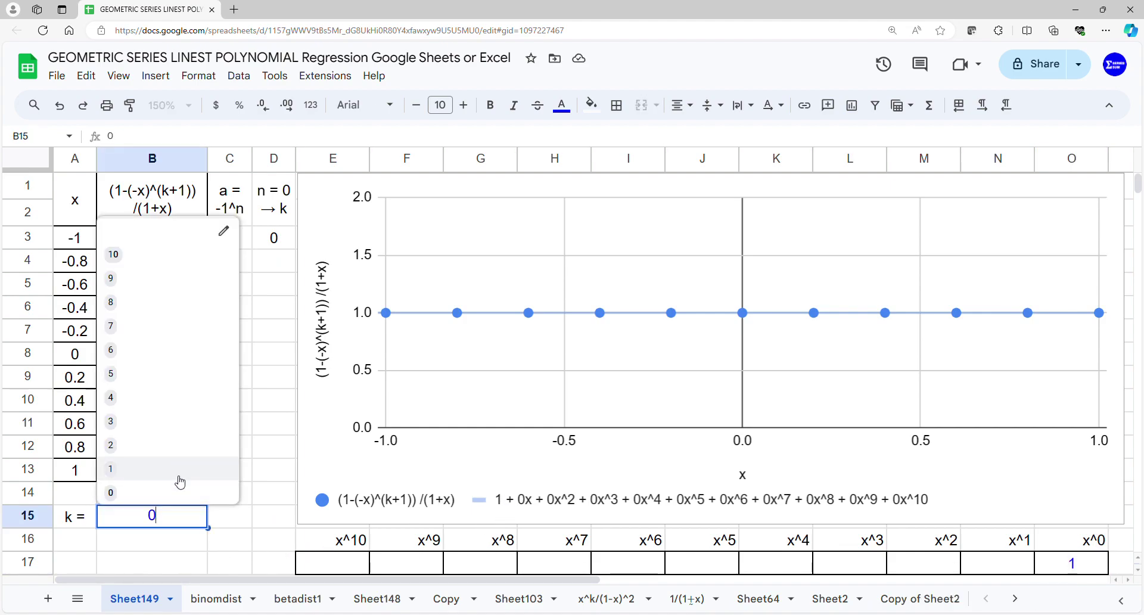
click(179, 469)
drag(1058, 565, 1007, 548)
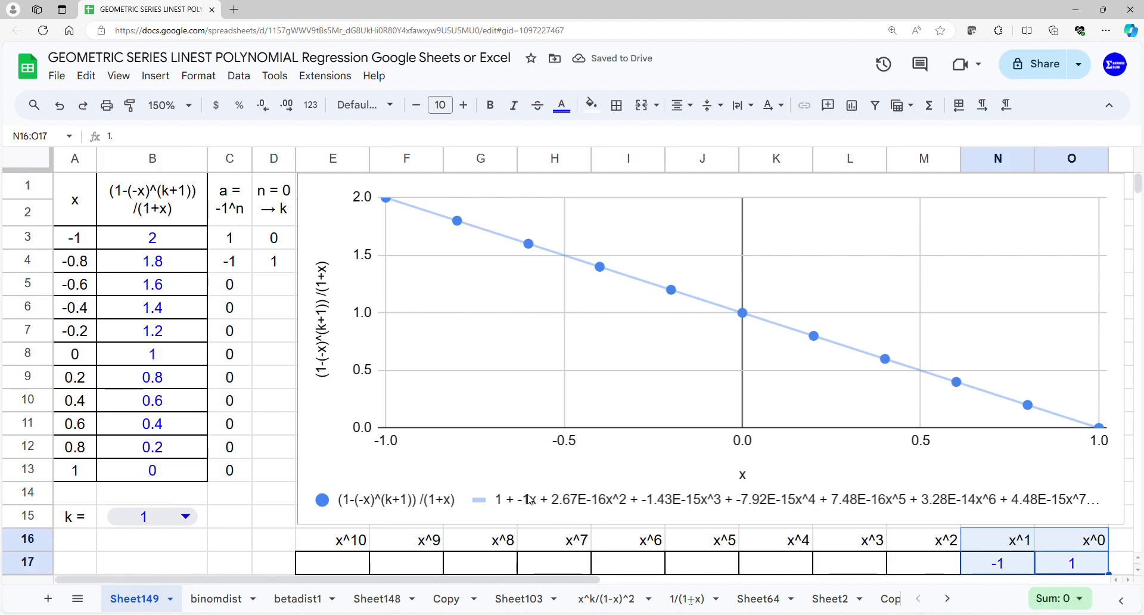
- Set k in B15 to 2 and then 3, selecting the coefficients M16:O17 and L16:O17 to compare with the trendline equation
click(183, 518)
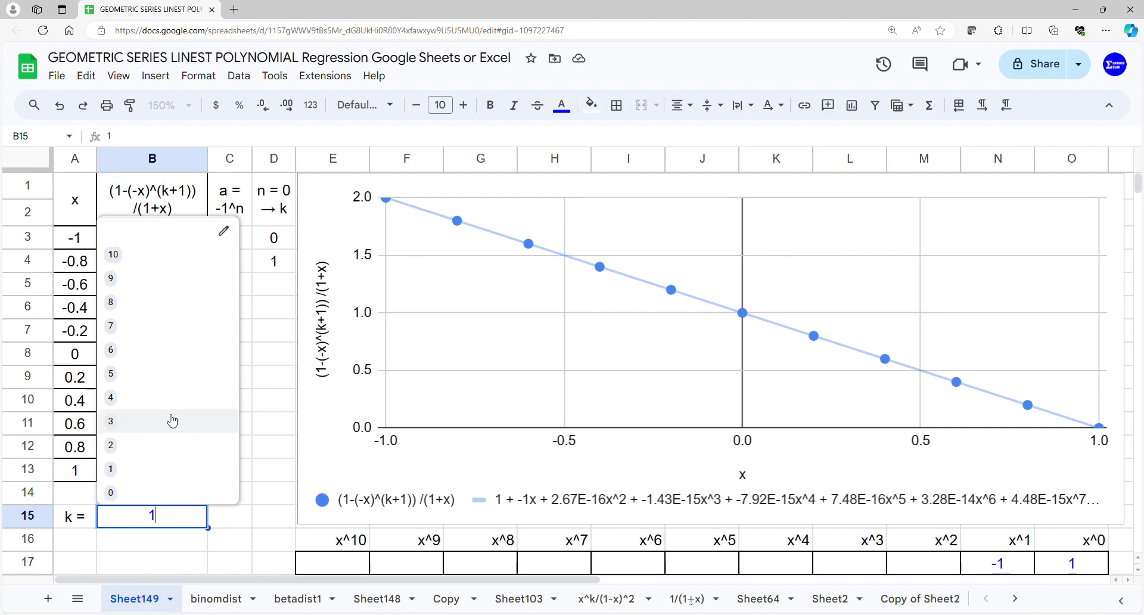
click(164, 442)
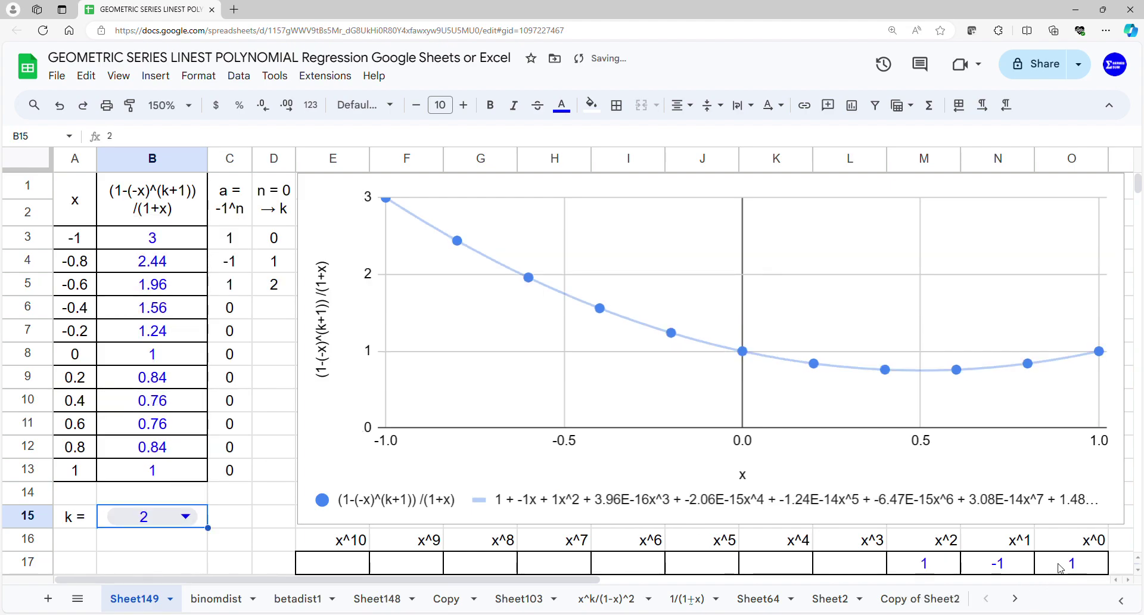
drag(1060, 568, 923, 539)
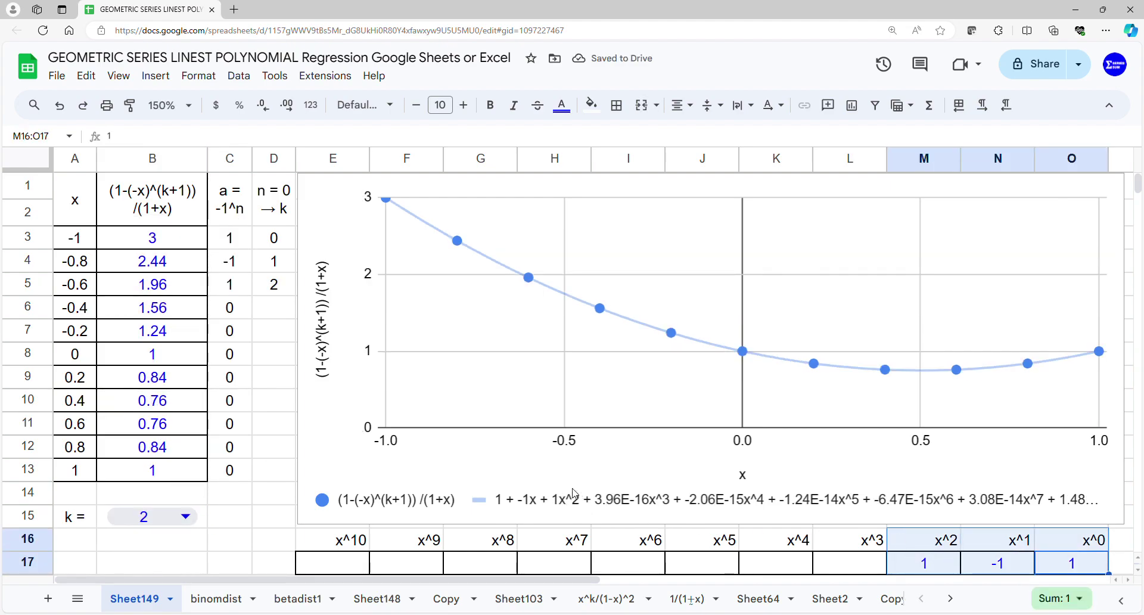
click(195, 516)
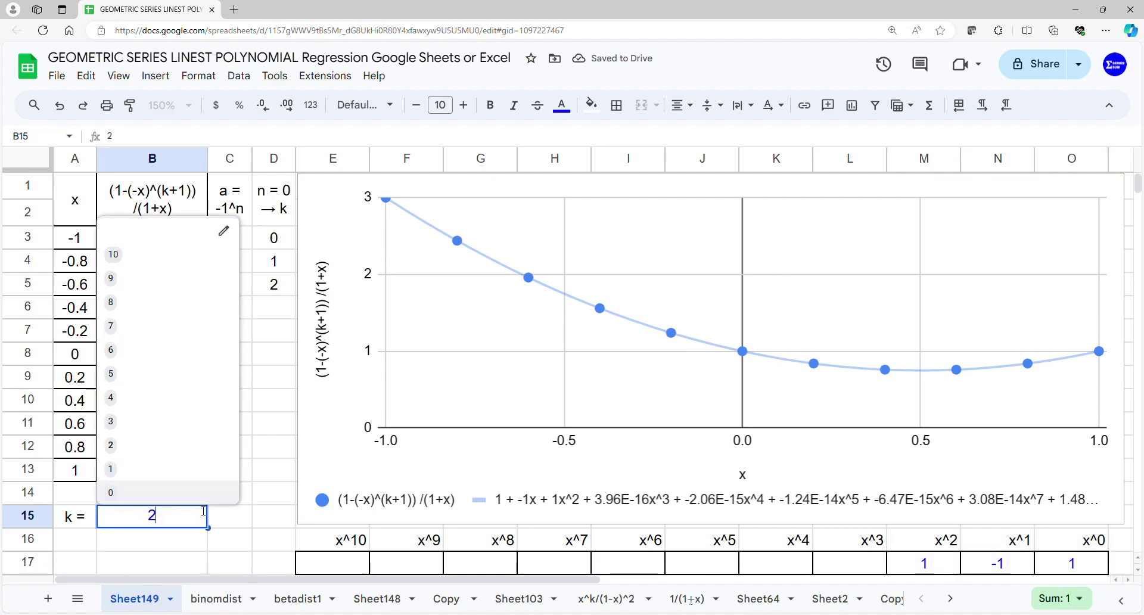
click(178, 422)
drag(1048, 568, 850, 539)
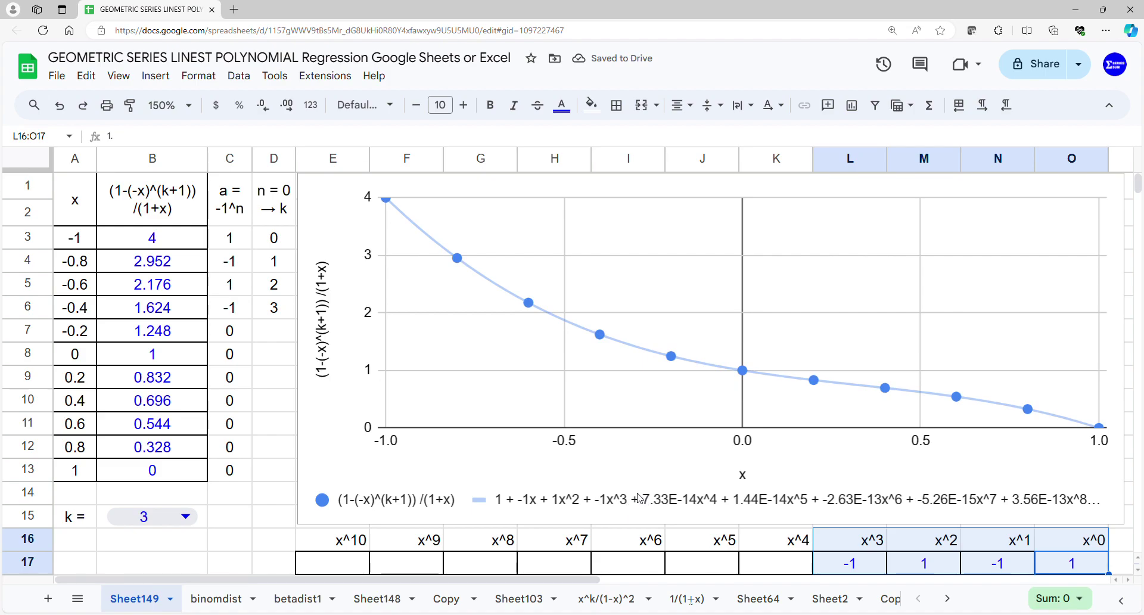
- Set k in B15 to 4 and then 5, selecting the coefficients K16:O17 and J16:O17 to compare with the trendline equation
click(194, 516)
click(165, 403)
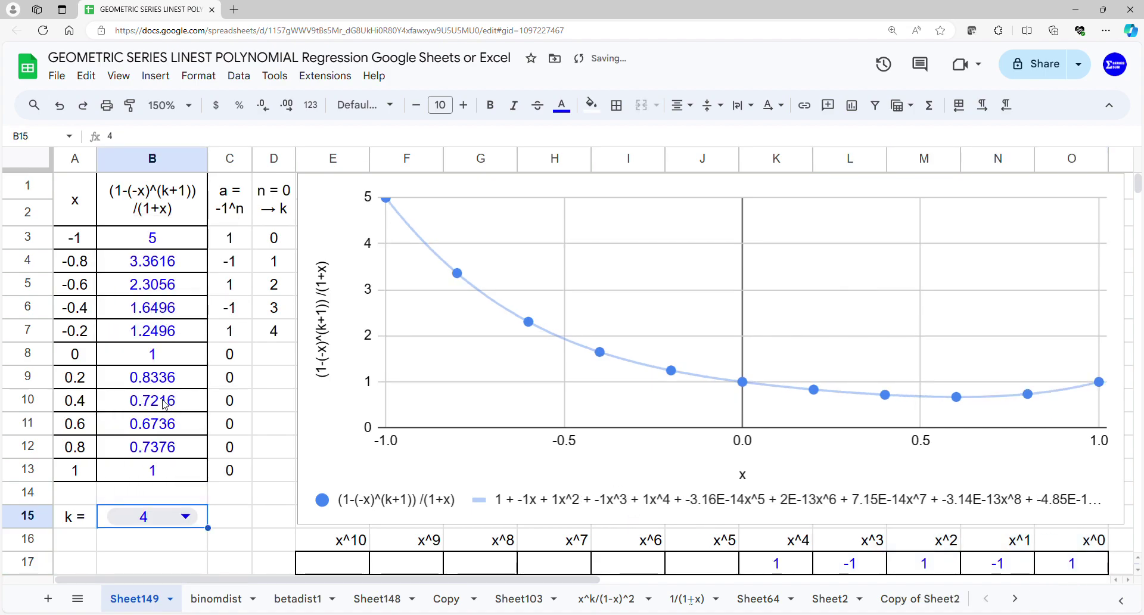
drag(1046, 566, 785, 538)
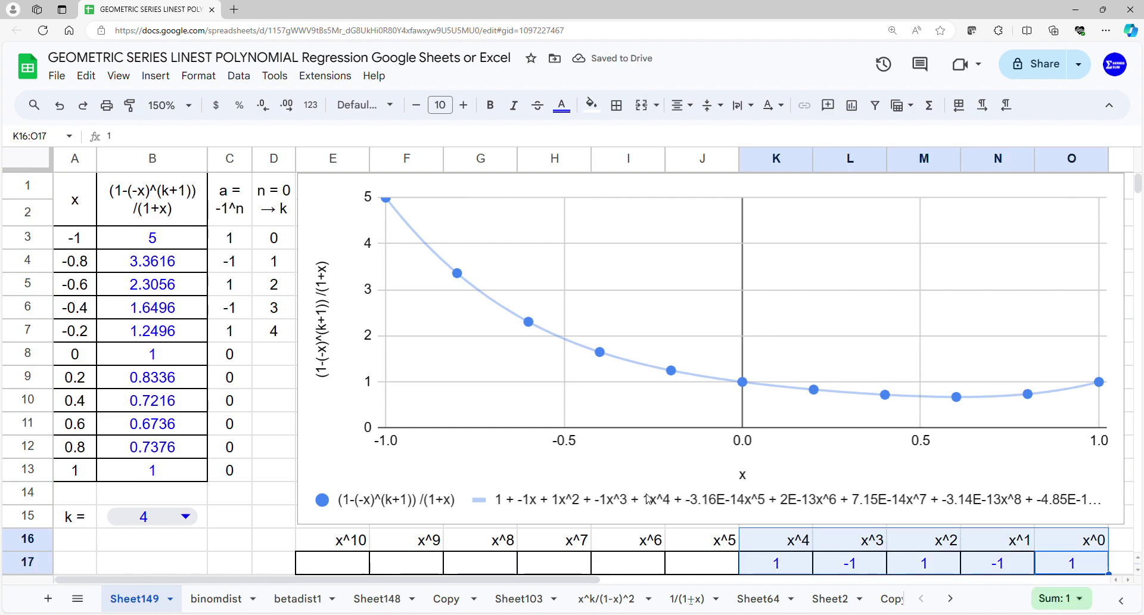
click(192, 517)
double_click(192, 520)
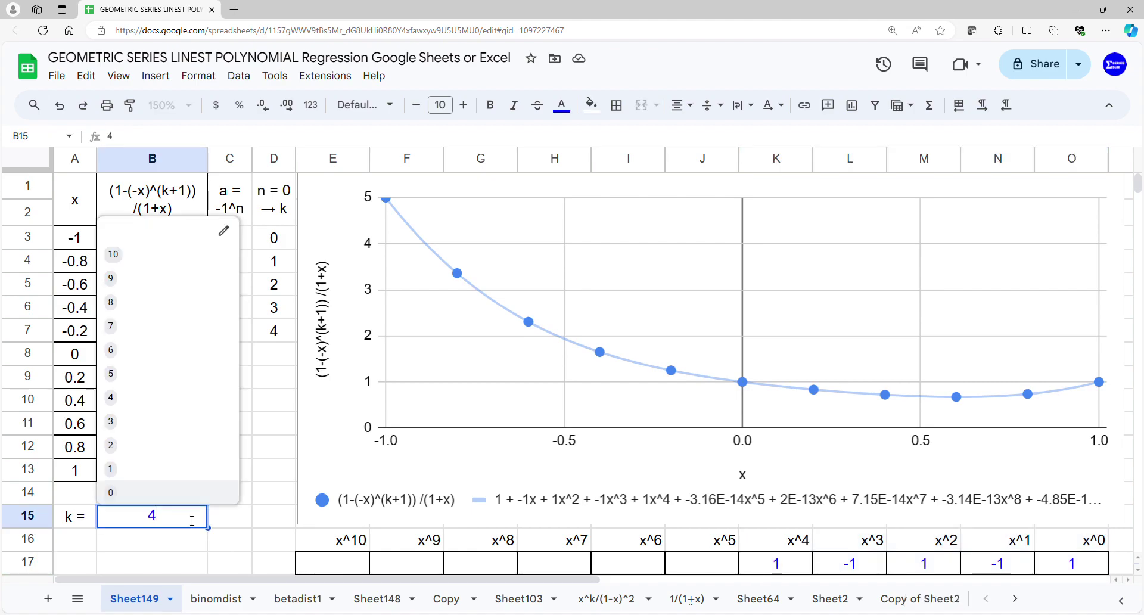
click(184, 386)
drag(1037, 556, 672, 545)
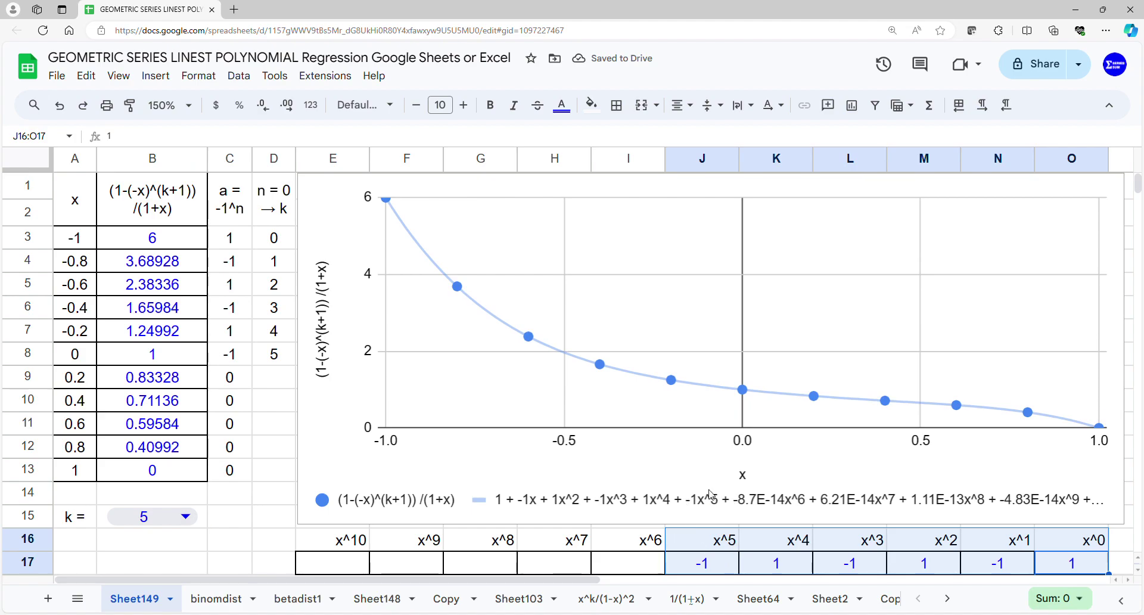
- Set k in B15 to 6 and then 7, selecting the coefficients from x^6 and from x^7 down to x^0 for comparison
click(185, 516)
click(189, 351)
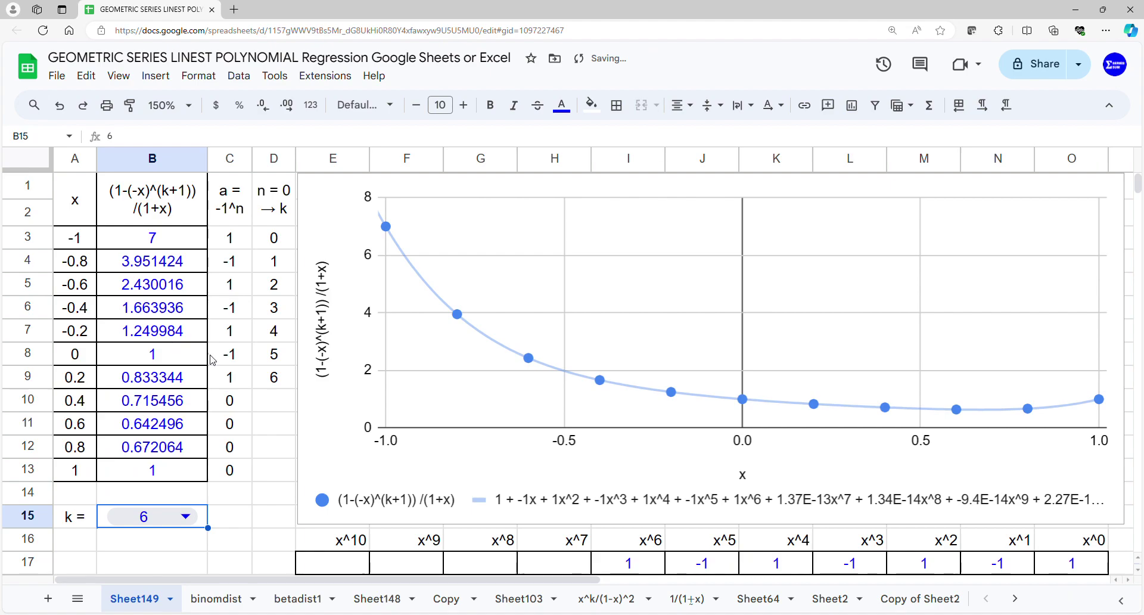
drag(1086, 567, 650, 545)
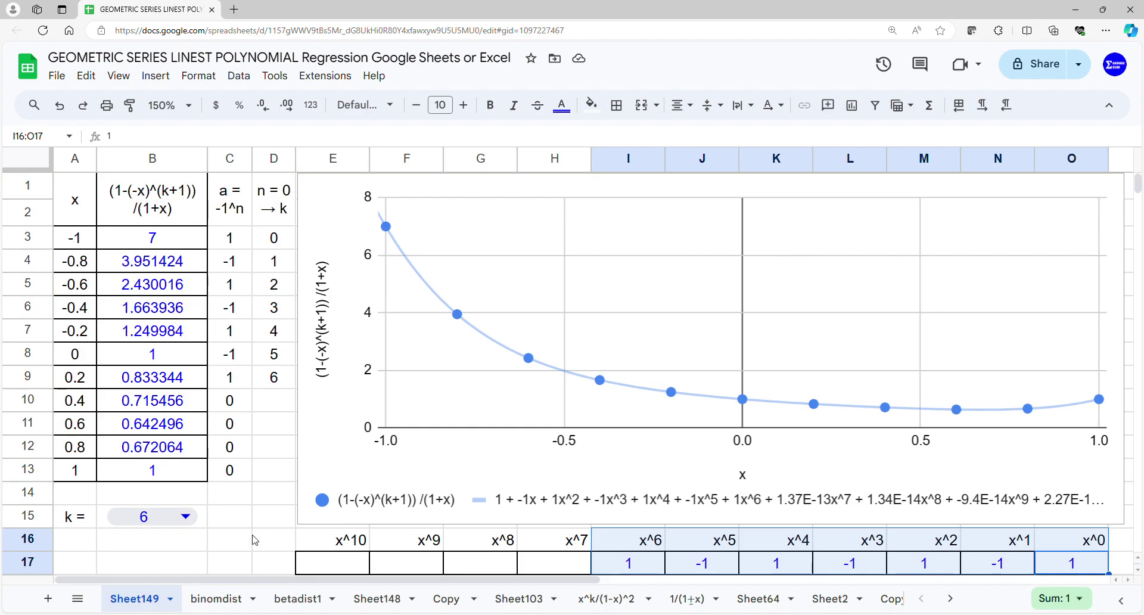
click(185, 517)
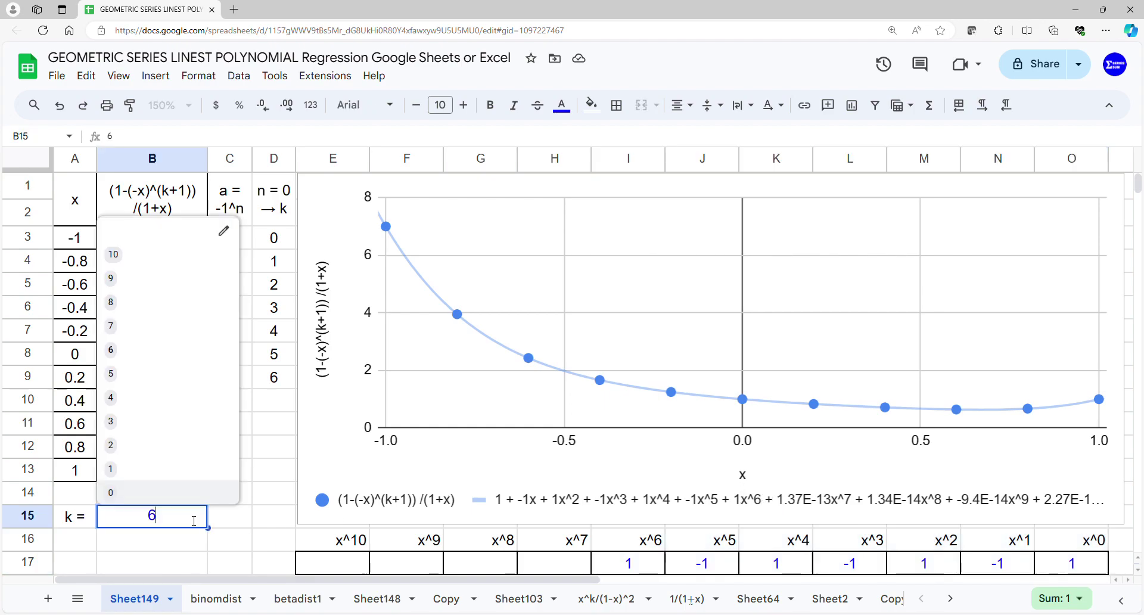
click(187, 336)
drag(1072, 563, 585, 543)
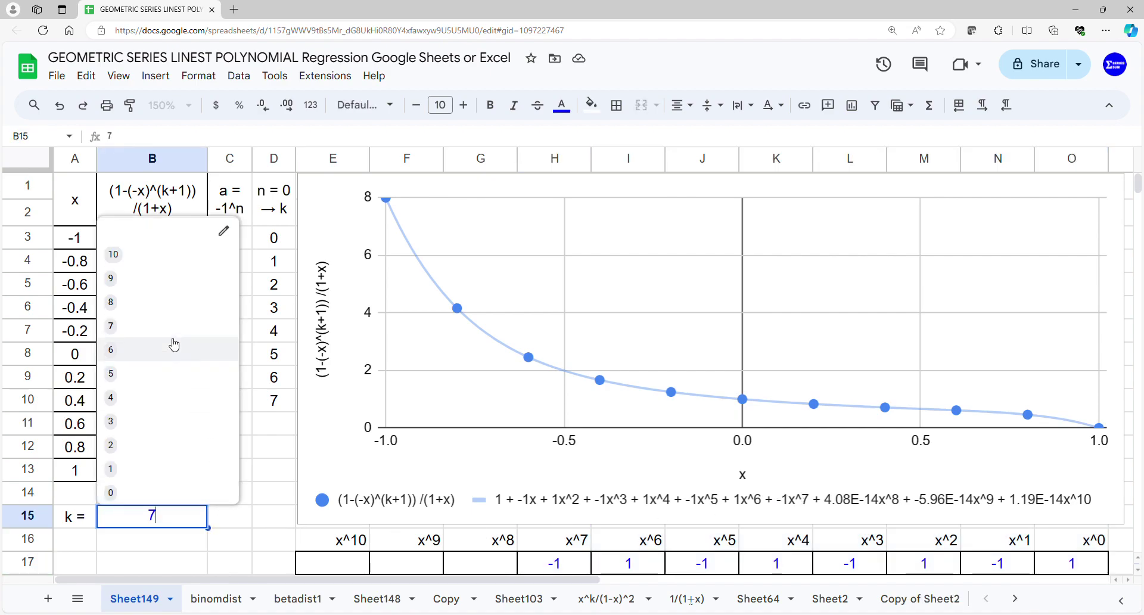
- Set k in B15 to 8 and then 9, selecting the coefficients G16:O17 and F16:O17 to compare with the trendline equation
click(189, 305)
drag(1071, 556, 507, 541)
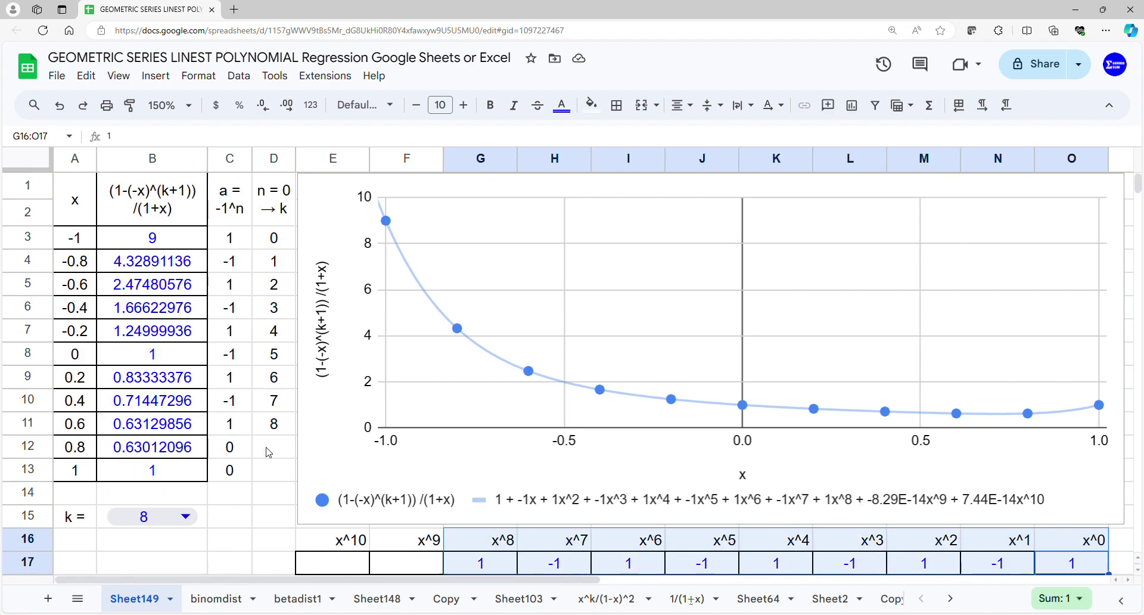
click(190, 515)
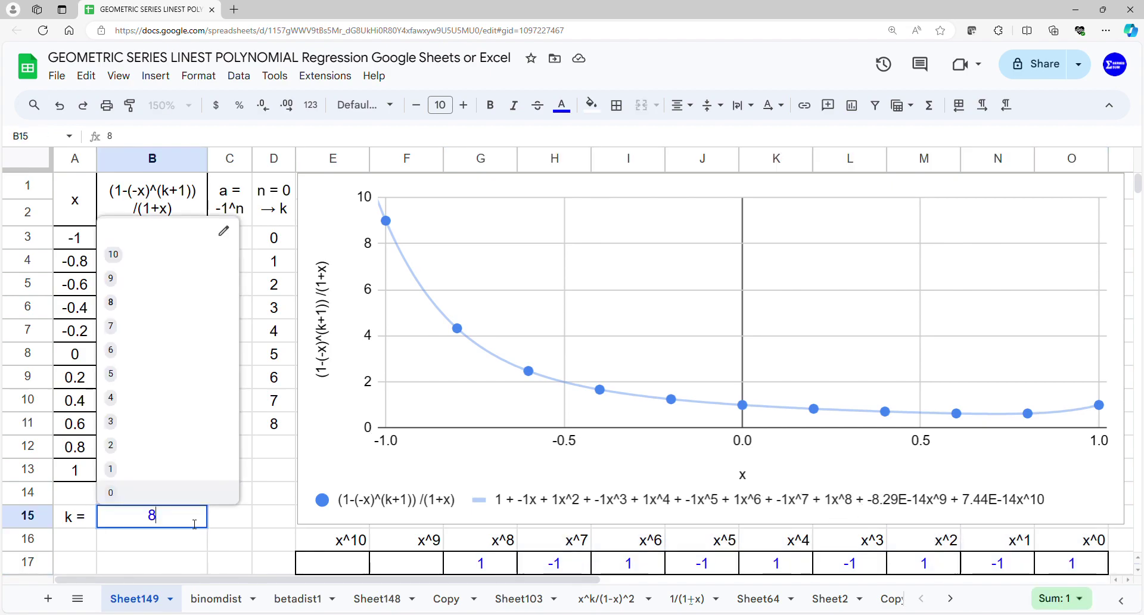
click(195, 278)
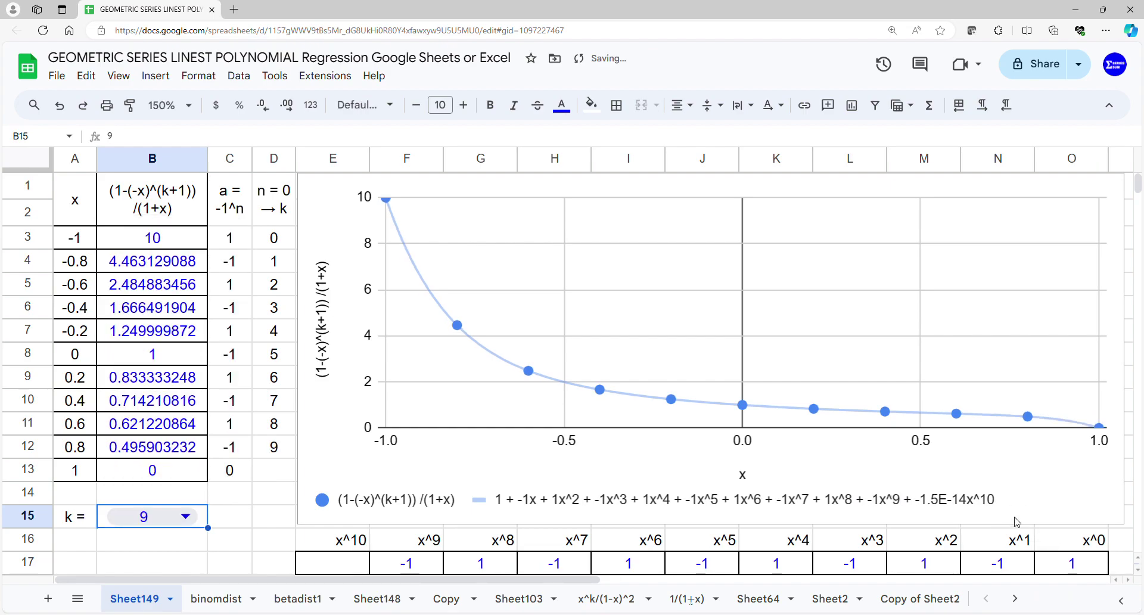
drag(1084, 566, 416, 549)
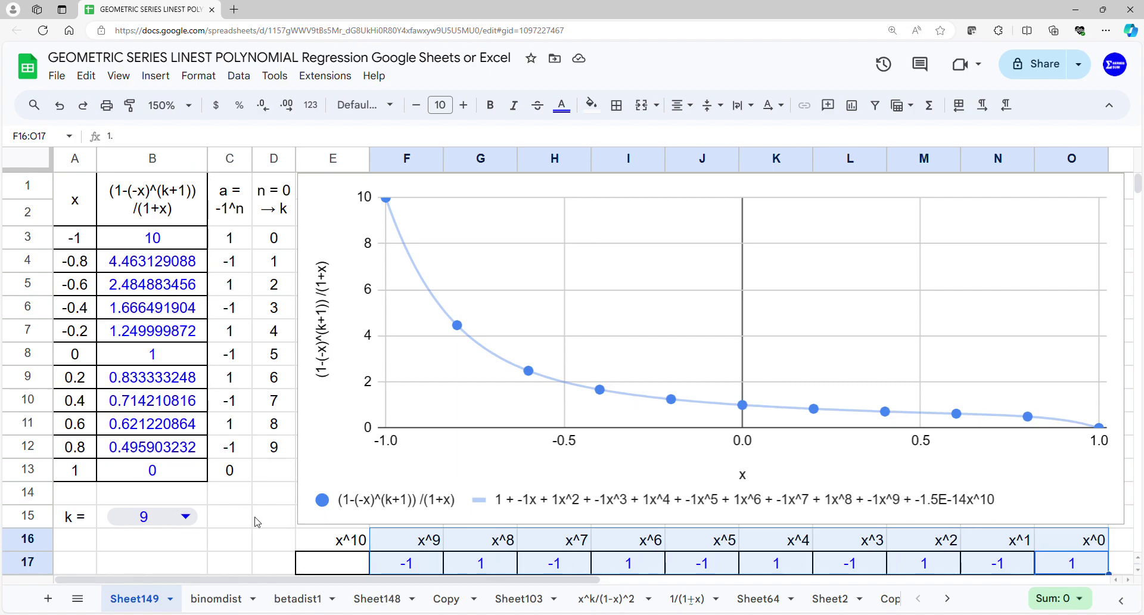
- Set k in B15 to 10 and select the full coefficient range E16:O17 to compare with the trendline equation
click(206, 522)
click(205, 262)
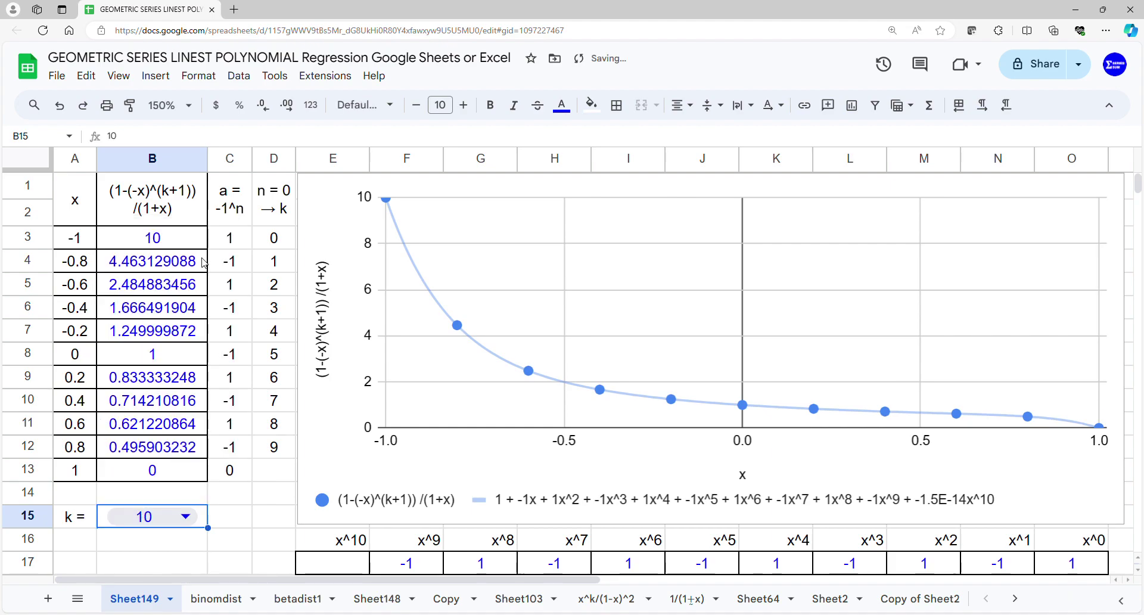
drag(1059, 562, 323, 539)
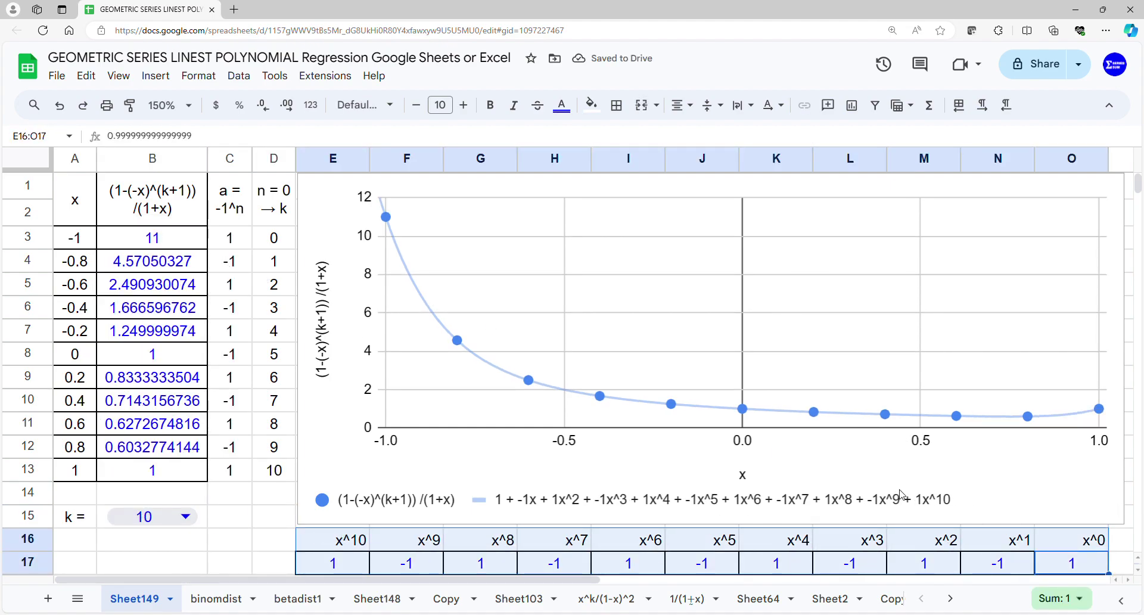